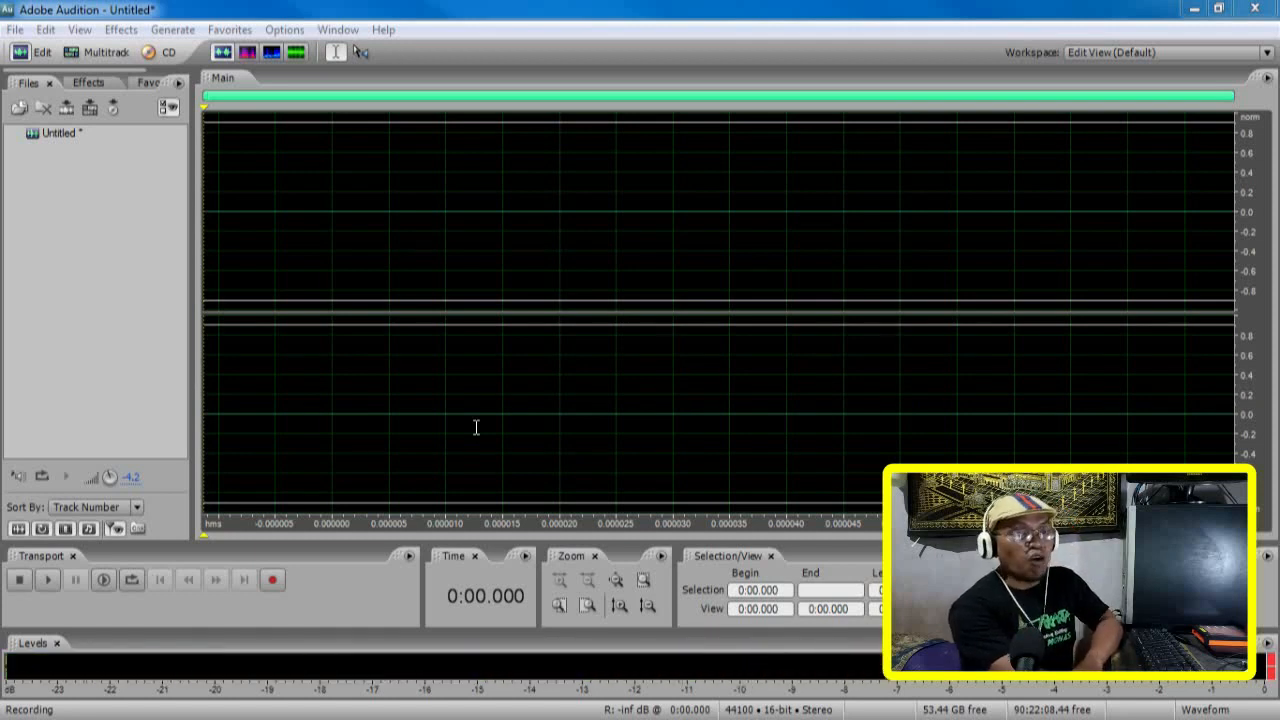
Record a stereo take in the untitled file and cut its first 18.4 seconds
click(440, 317)
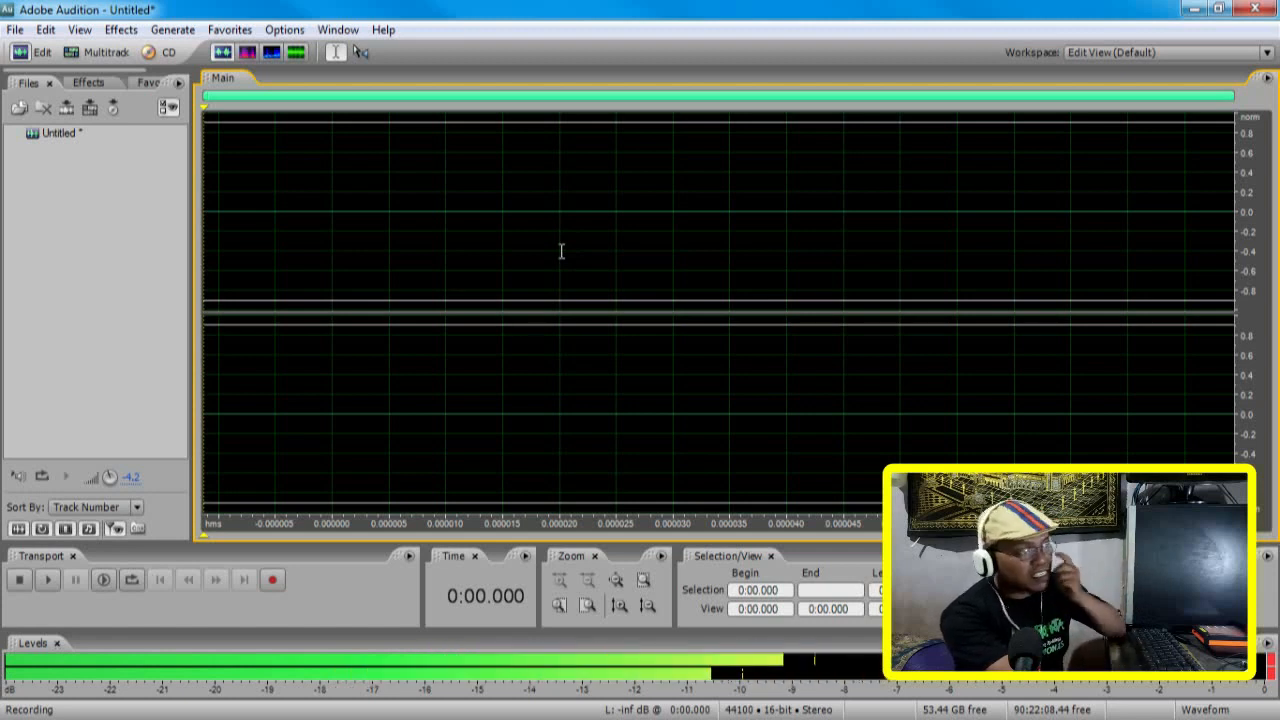
click(273, 578)
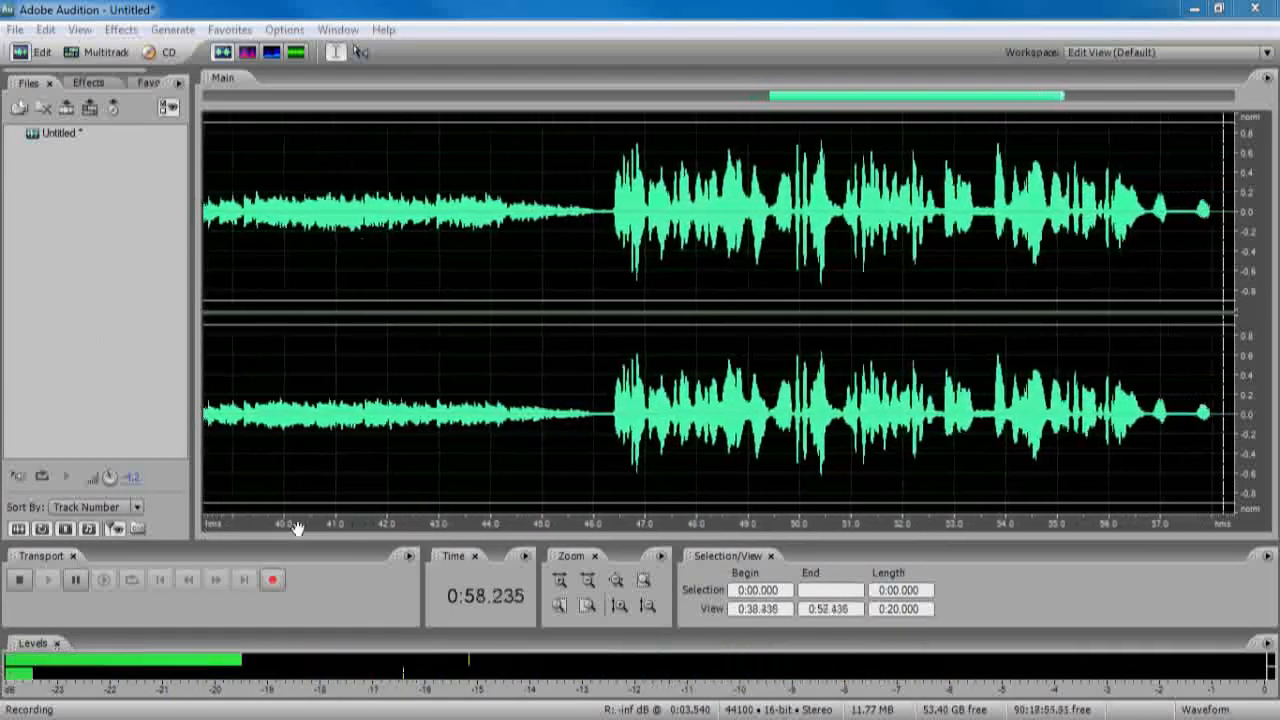
click(19, 579)
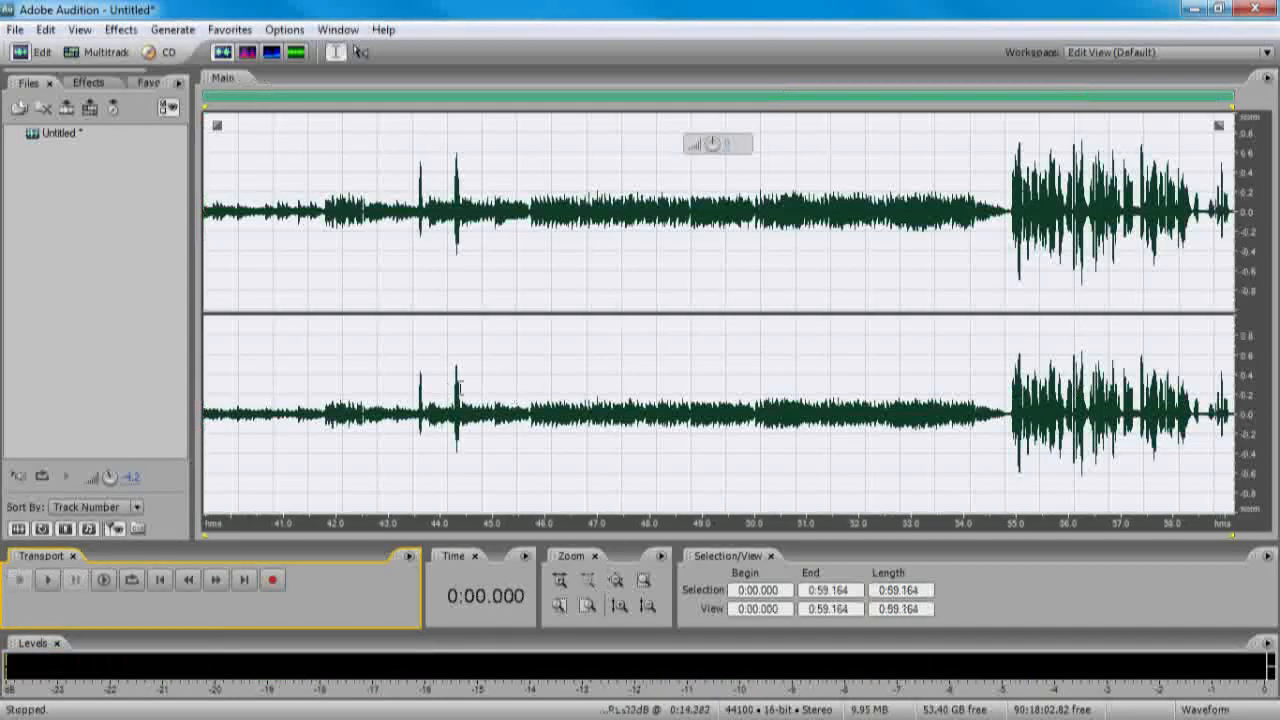
drag(526, 398, 204, 400)
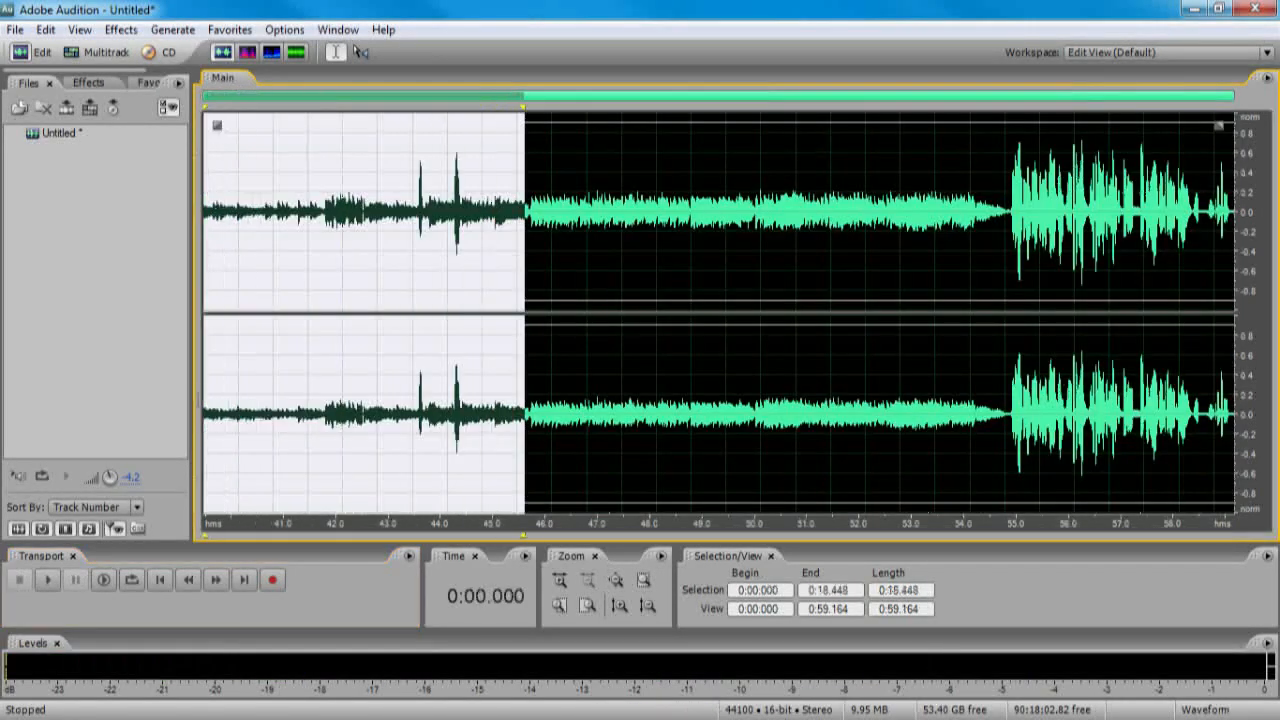
Play back the music passage selected from about 0:04.3 to 0:25.4, and the louder section starting at 0:28
drag(279, 371, 845, 333)
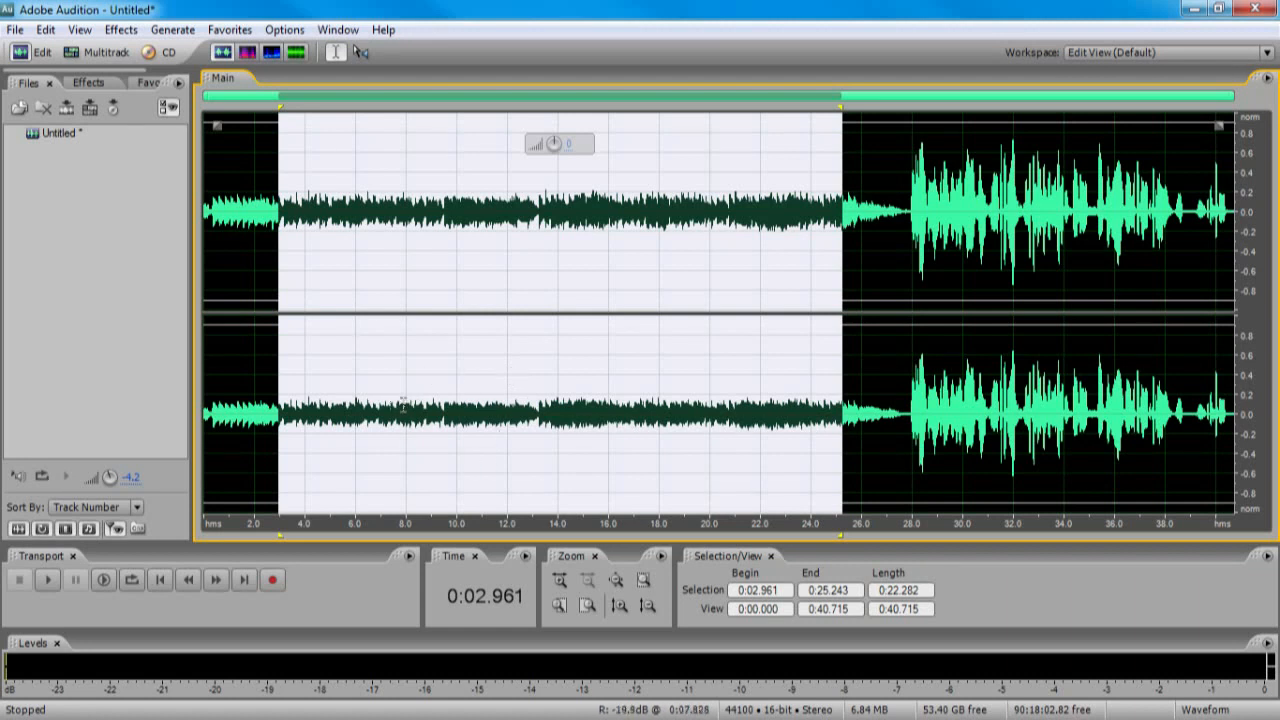
click(296, 397)
drag(281, 393, 820, 400)
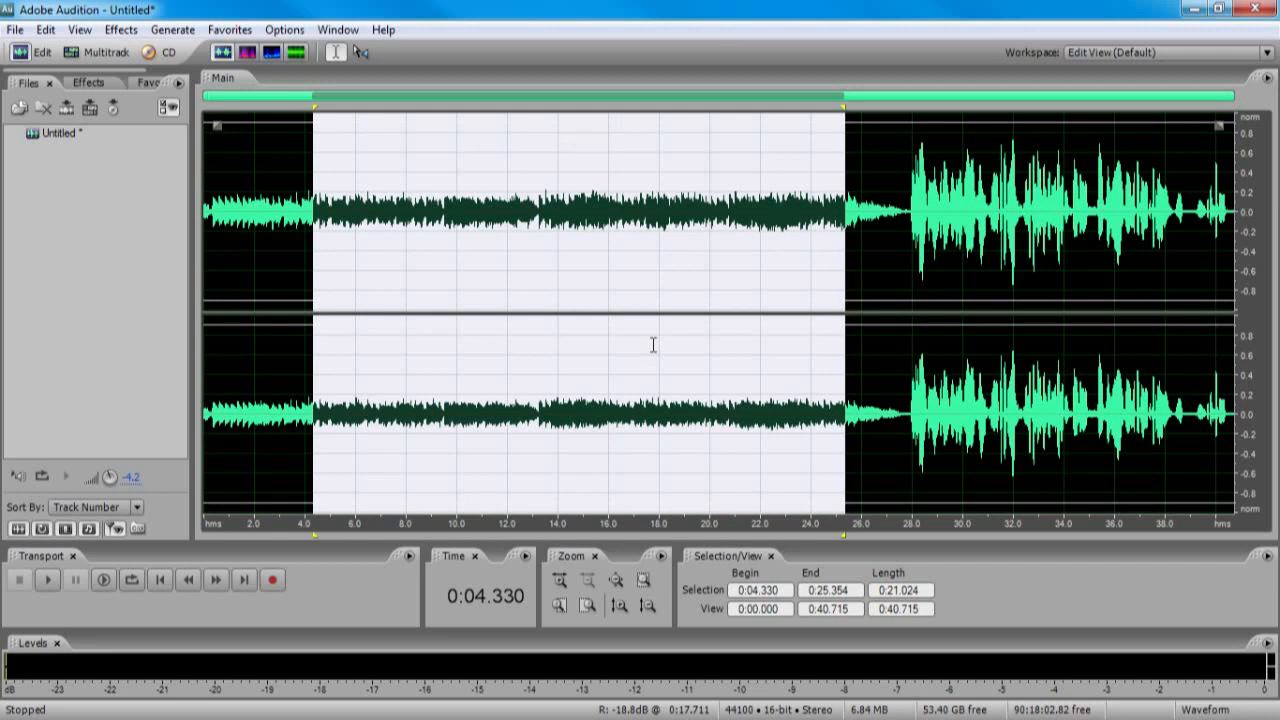
key(space)
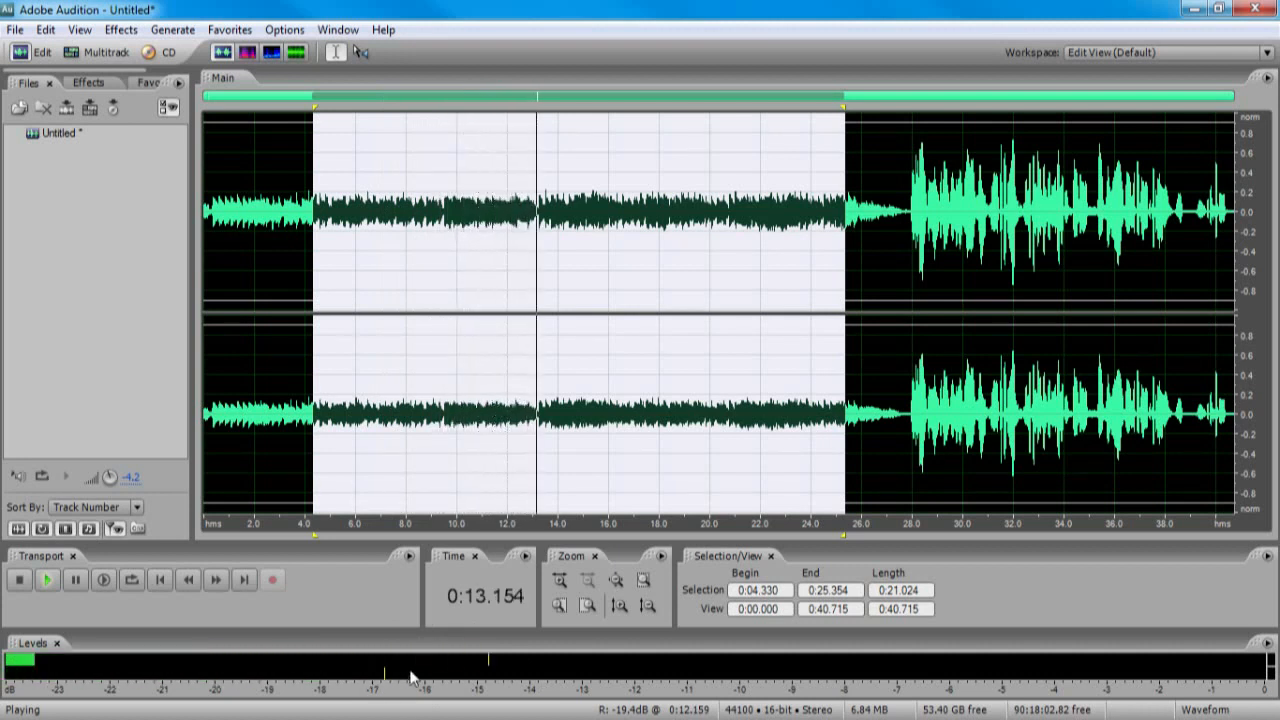
click(674, 263)
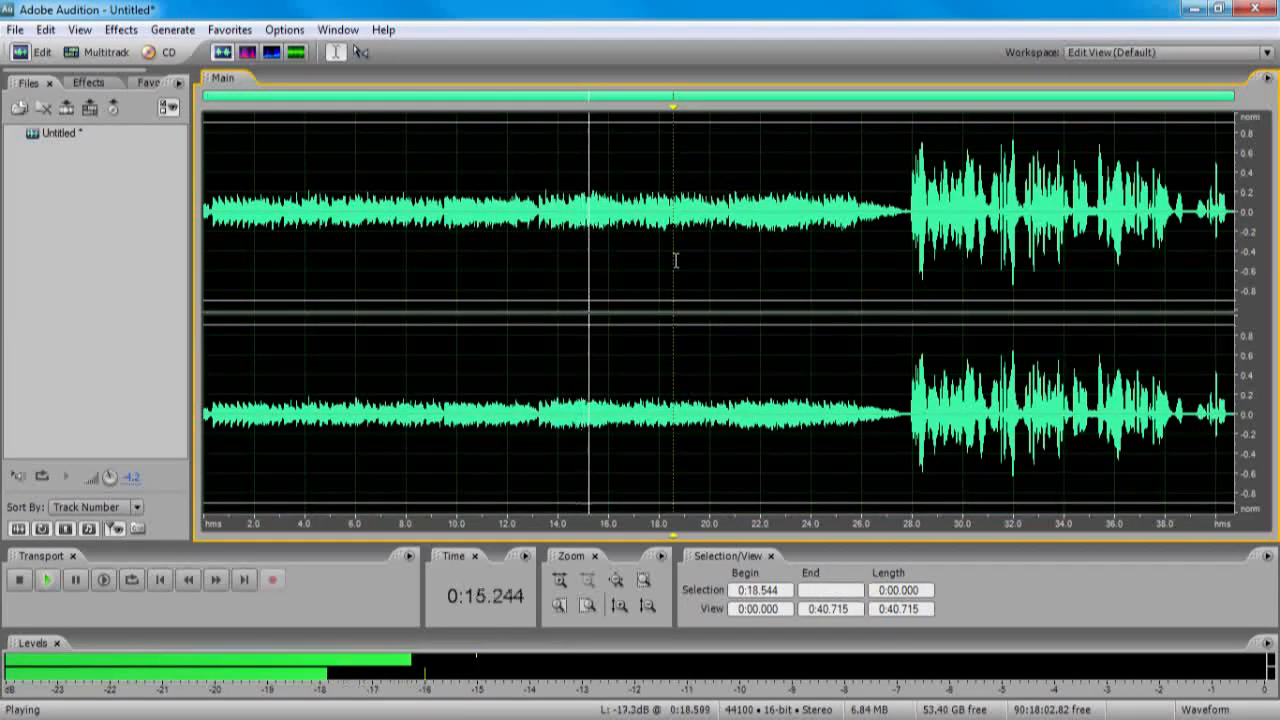
click(534, 246)
key(space)
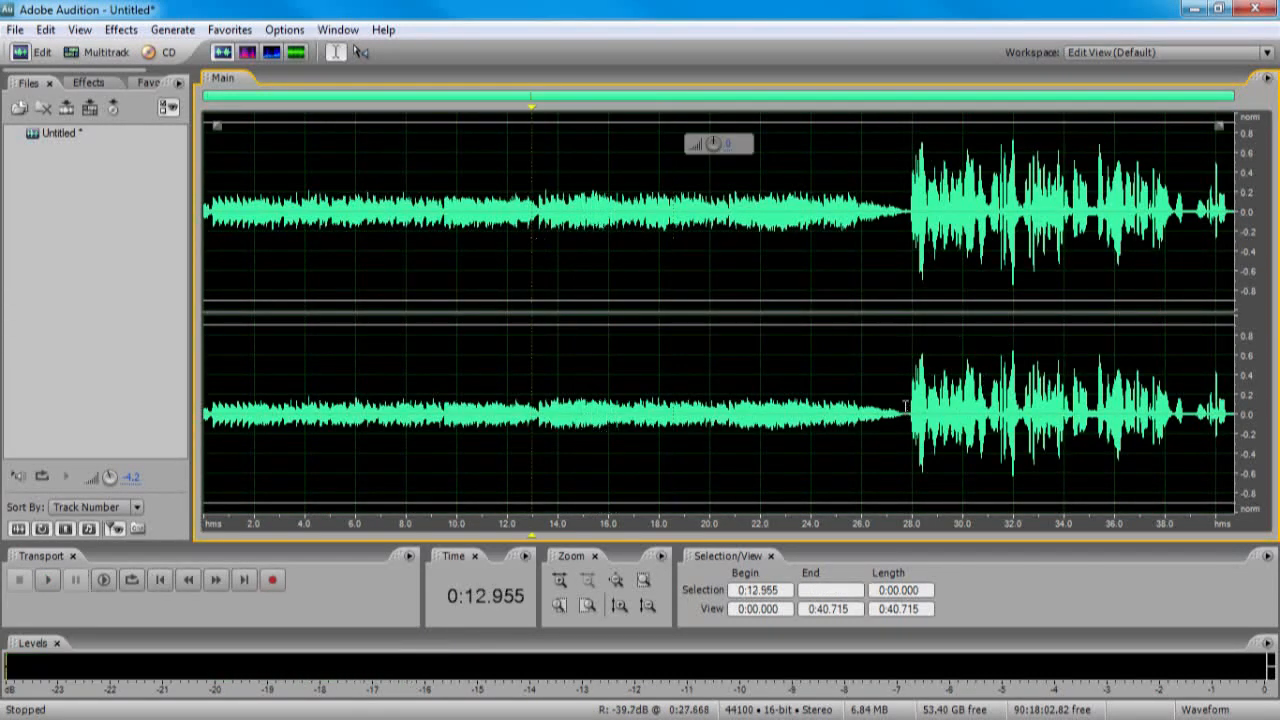
key(space)
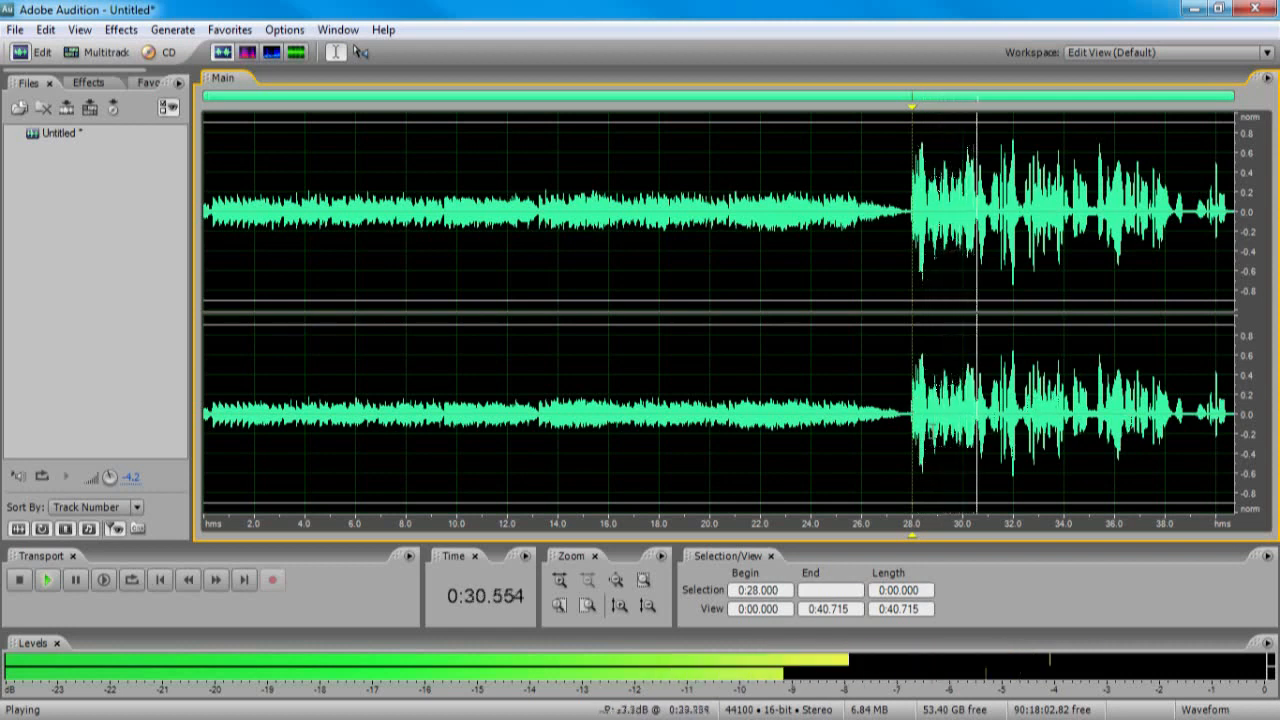
key(space)
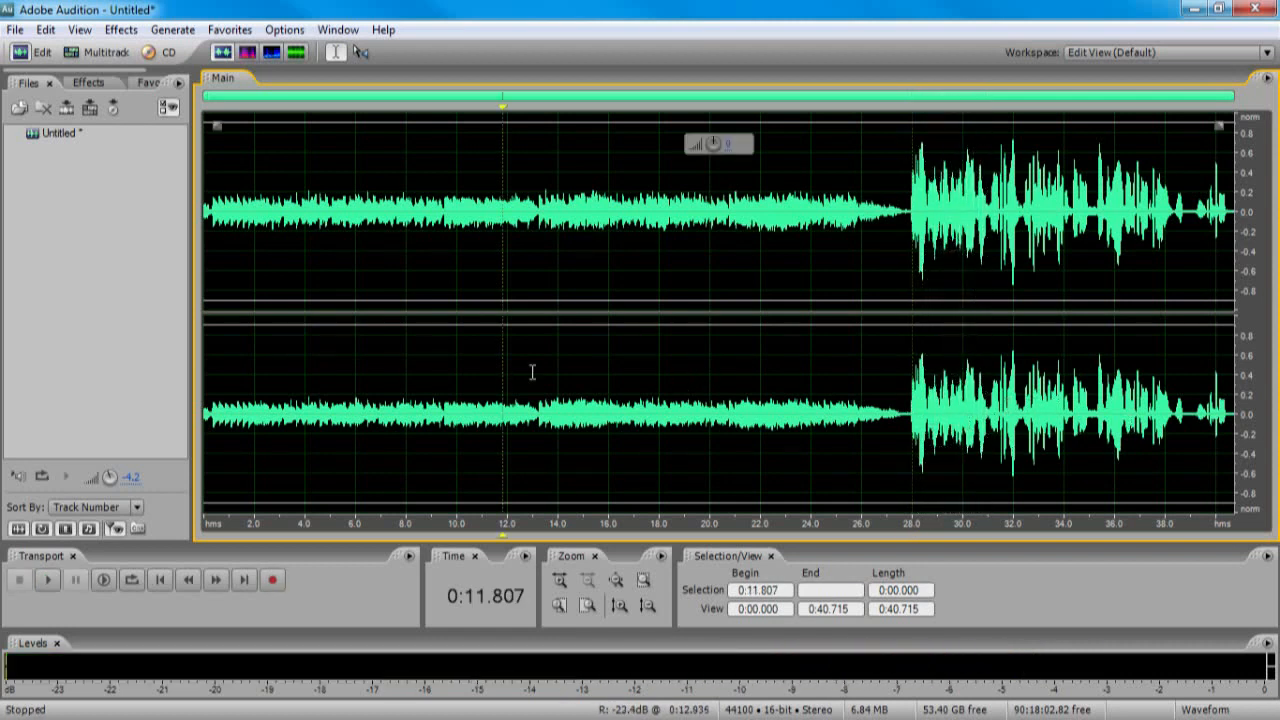
Highlight the music passage from about 0:08.8 to 0:23.4 and clear the selection
drag(400, 318, 868, 342)
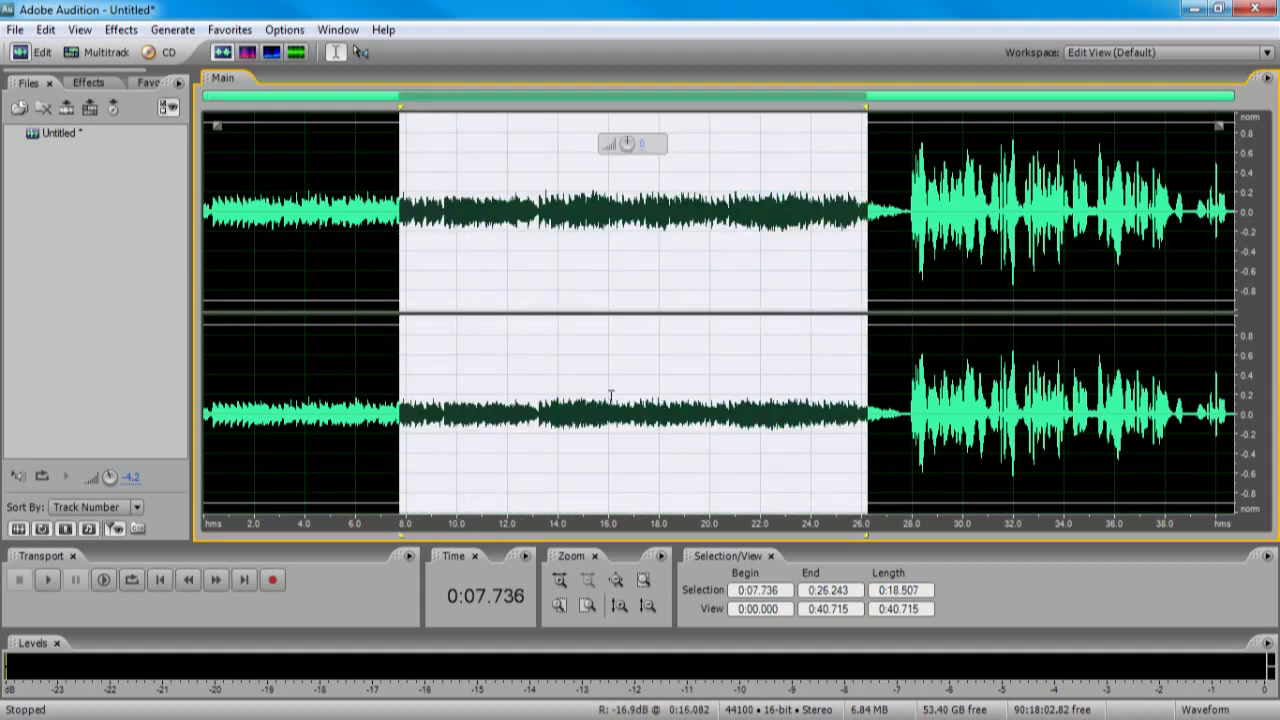
click(508, 338)
drag(426, 321, 797, 300)
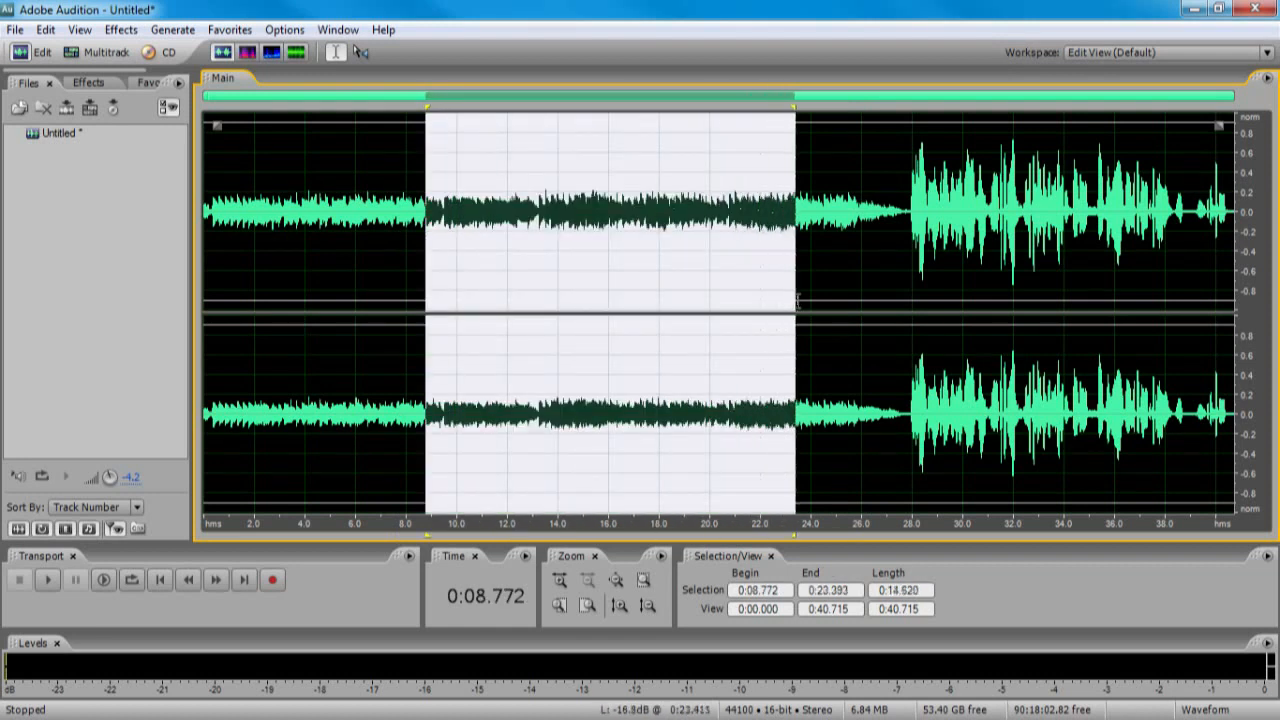
click(855, 284)
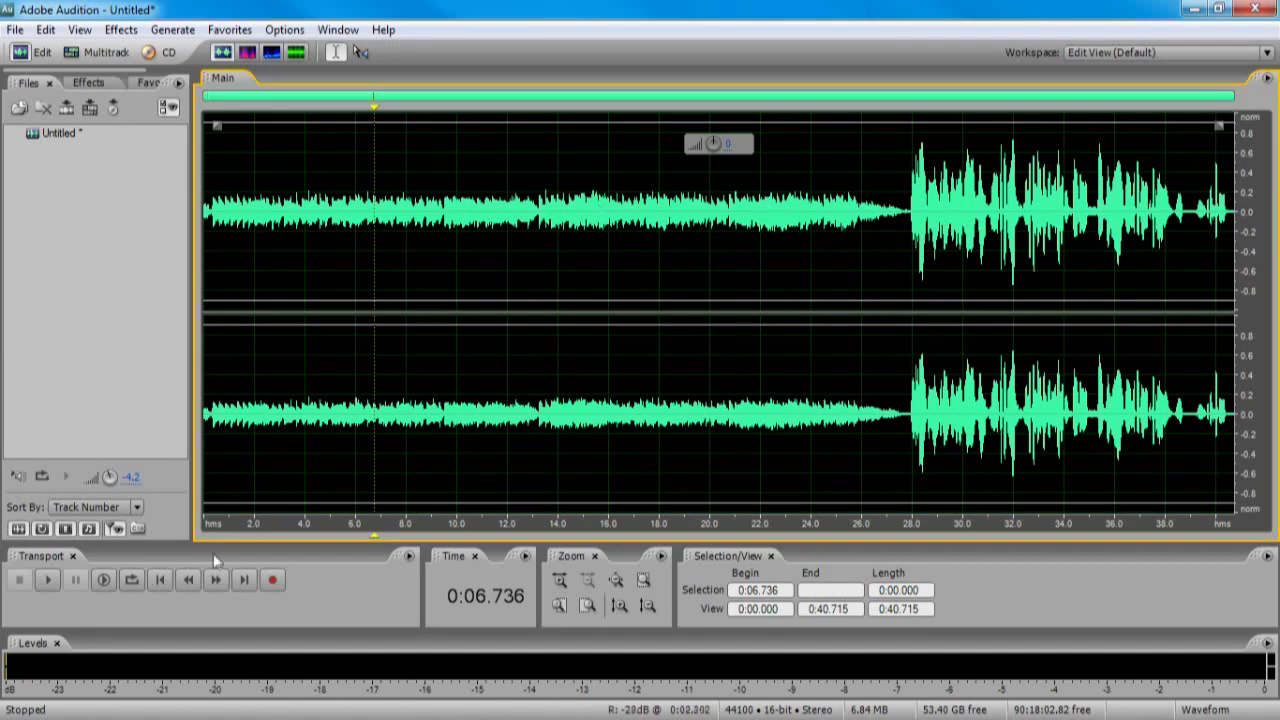
Record a new take from the beginning of the file and select a section of the resulting waveform
click(159, 578)
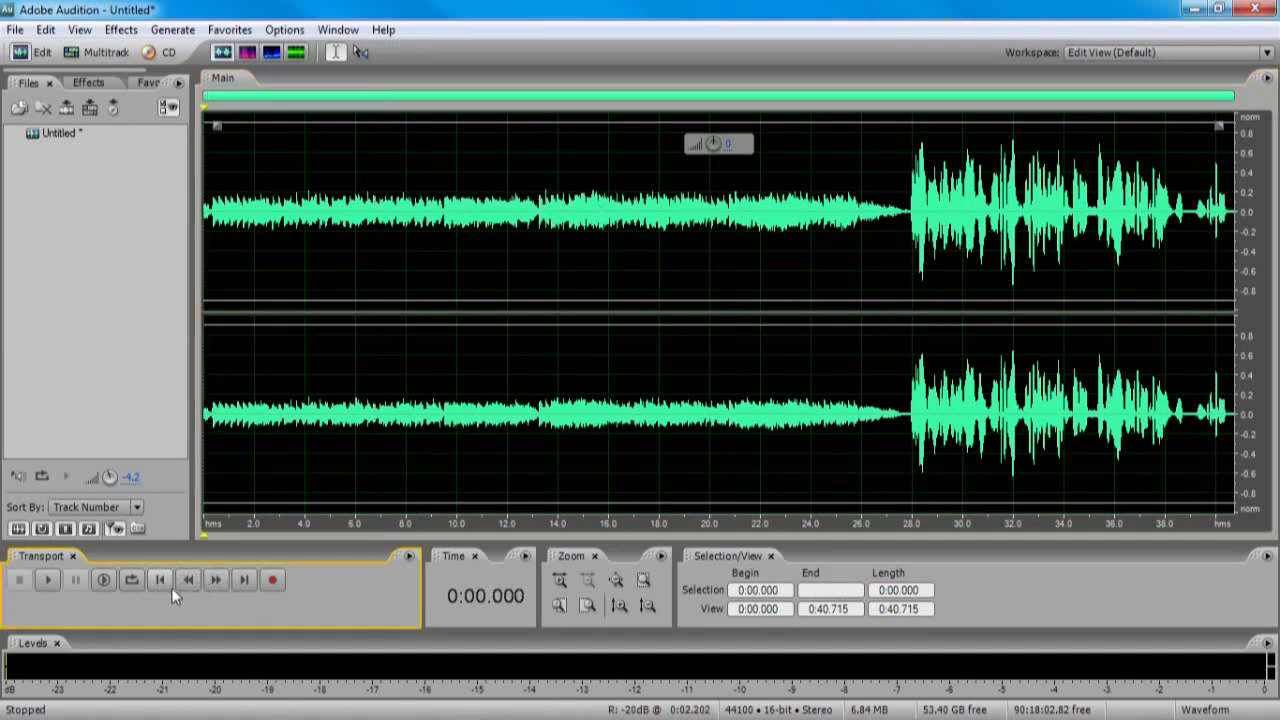
click(272, 579)
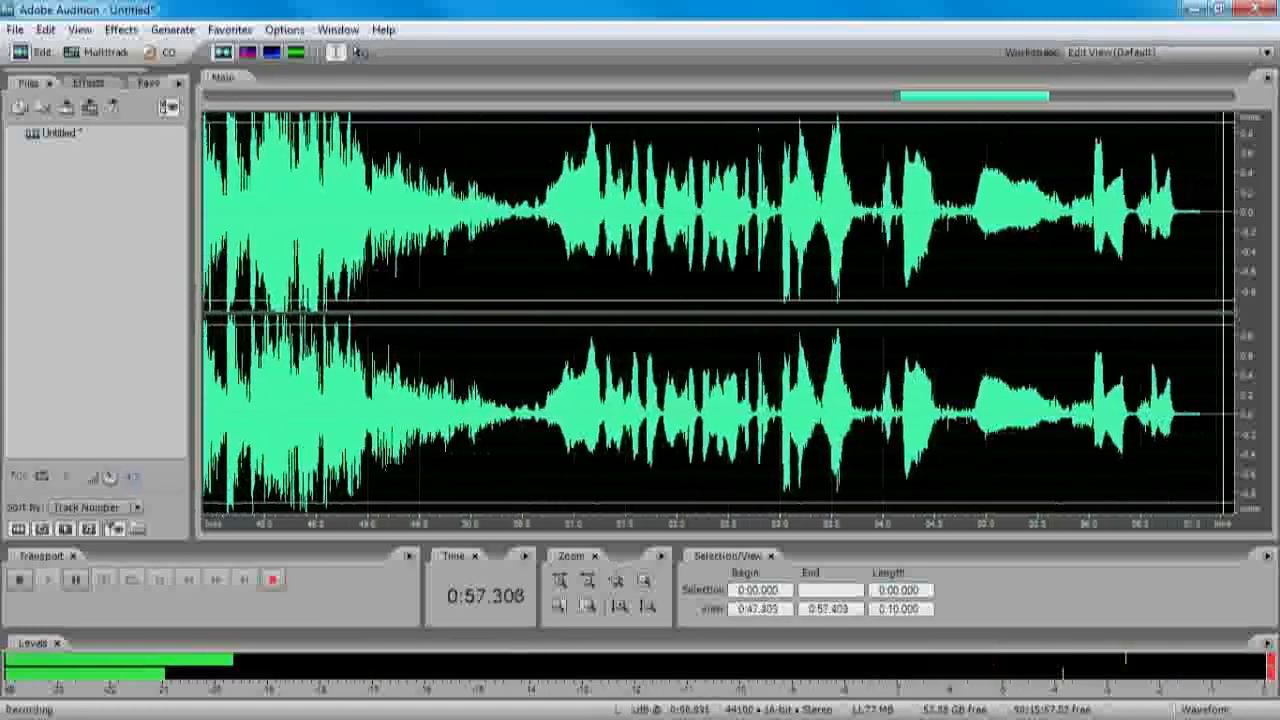
click(19, 579)
click(835, 380)
drag(751, 380, 946, 374)
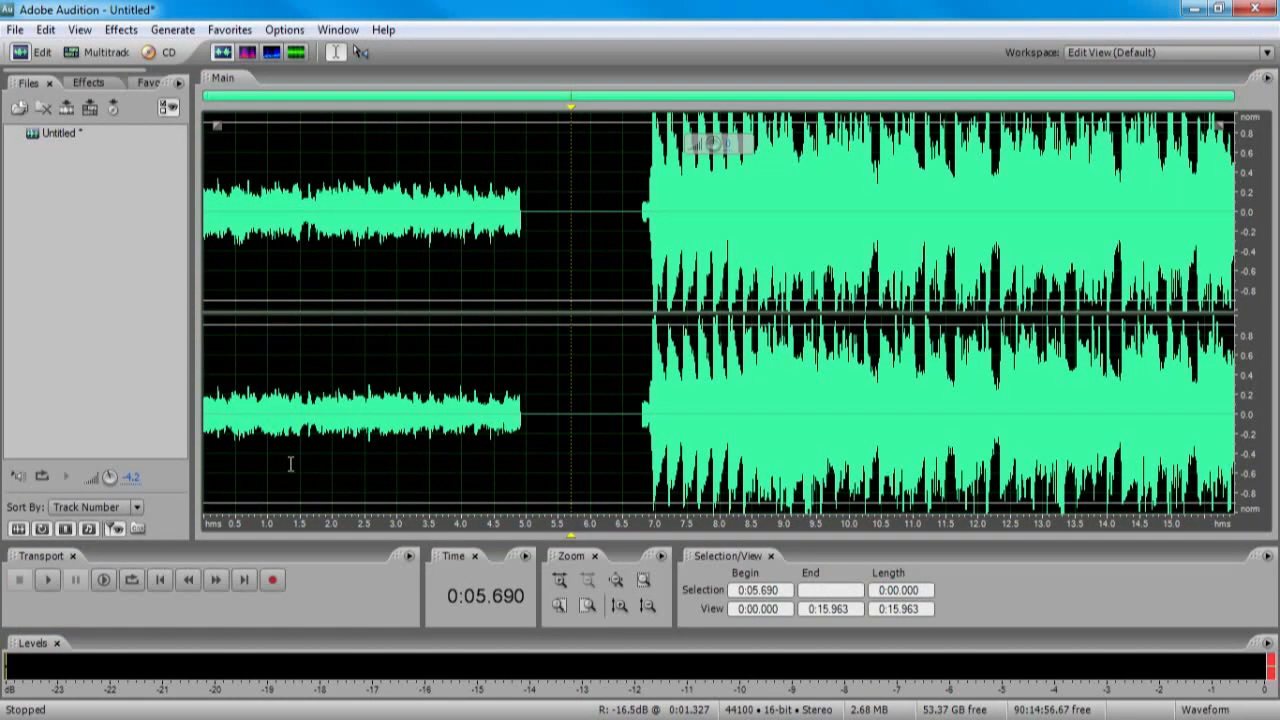
Compare the quiet section up to 0:05 with the loud section from about 0:06.7 to the end by highlighting each
click(301, 373)
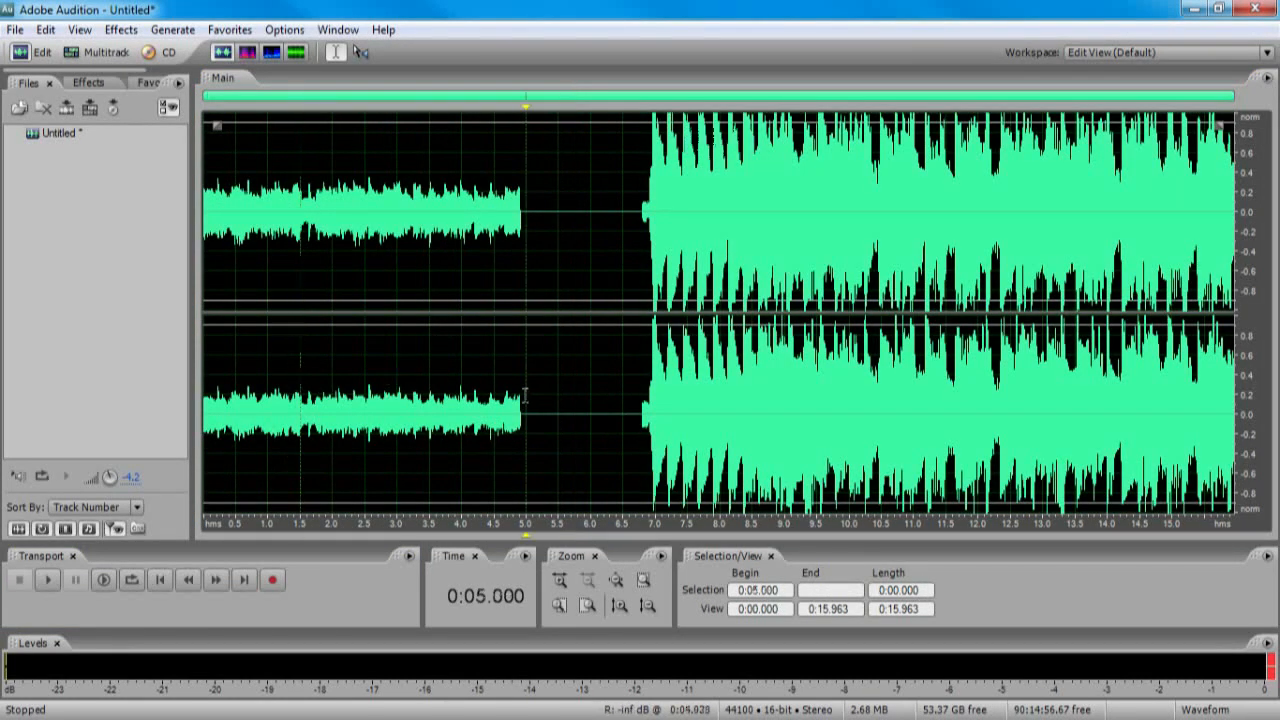
drag(526, 394, 203, 400)
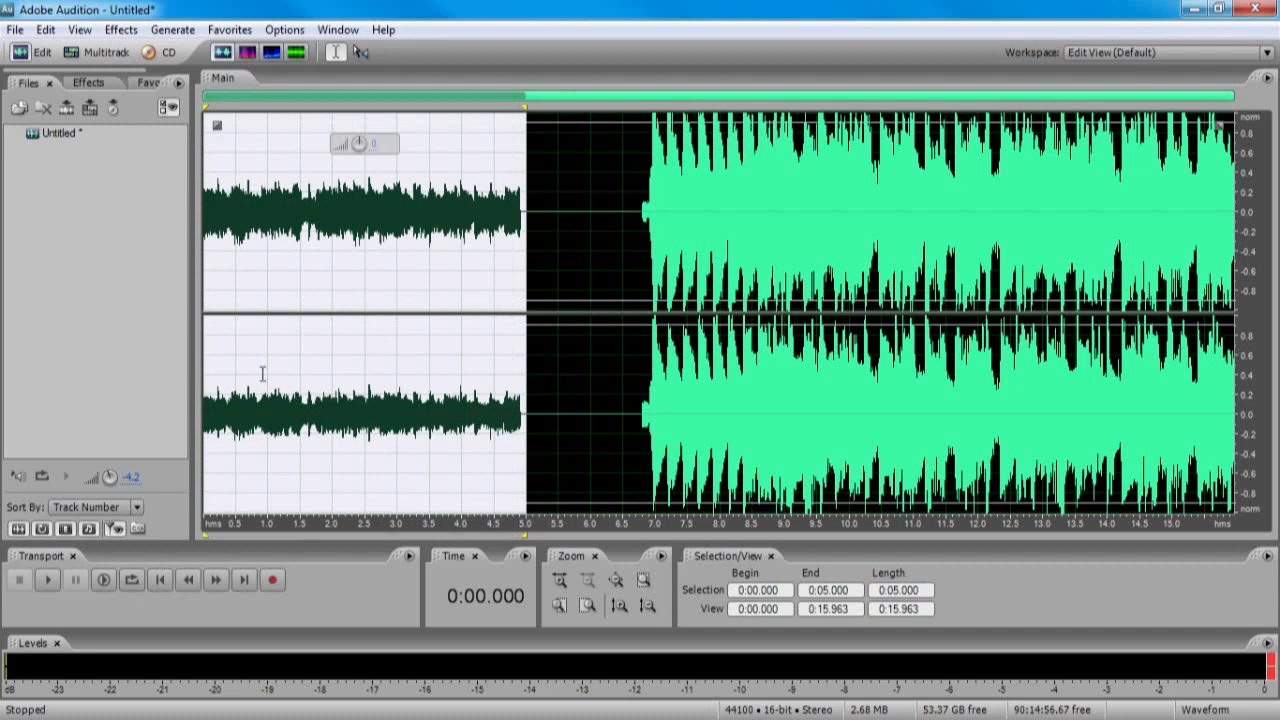
drag(637, 414, 1265, 350)
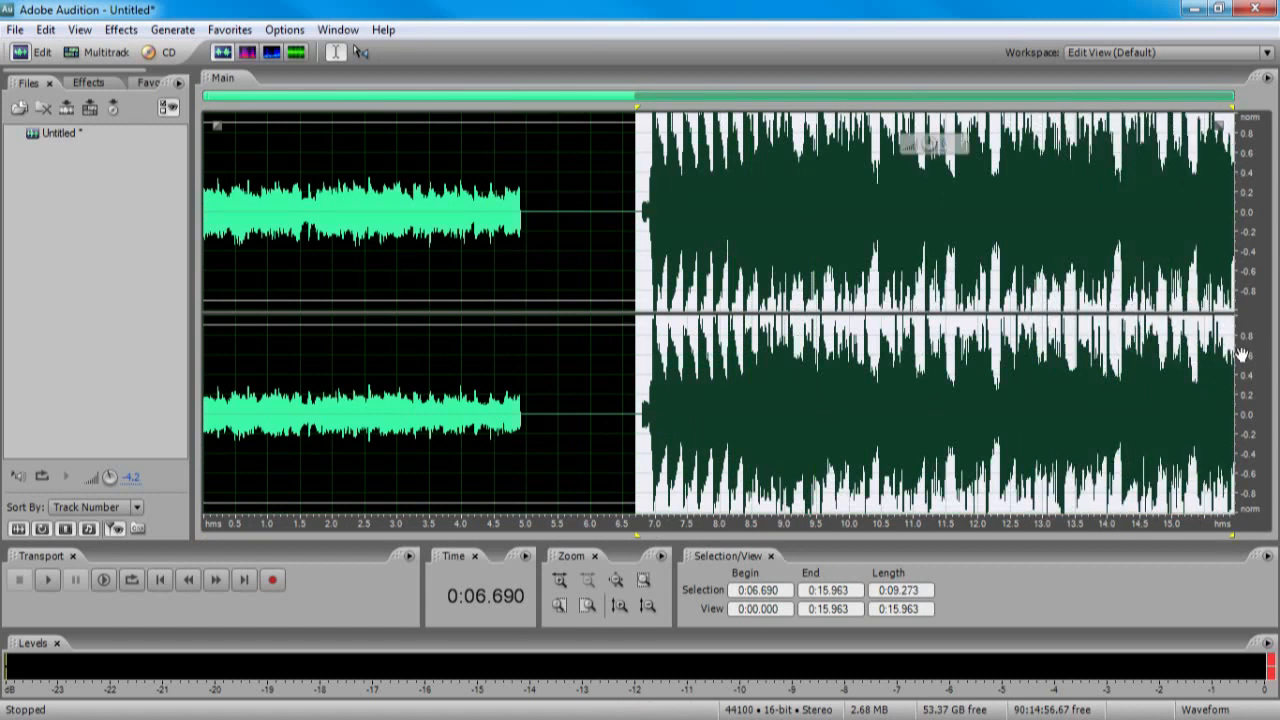
click(752, 237)
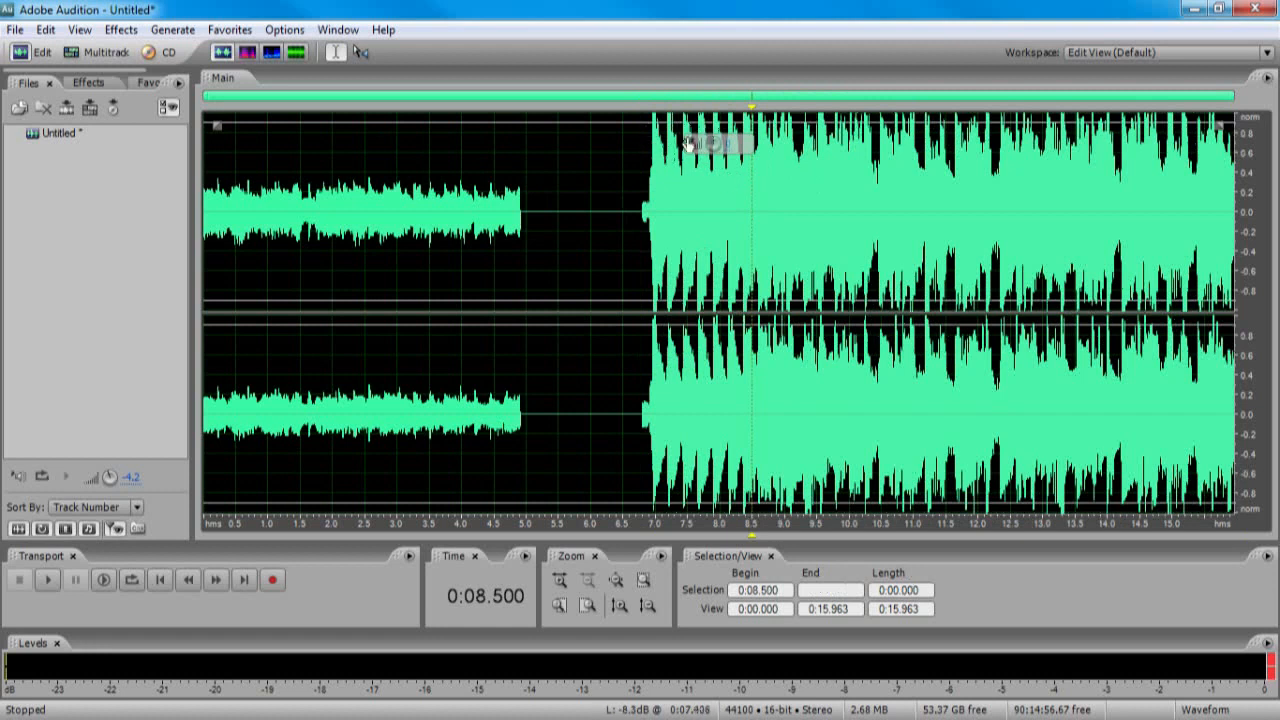
drag(511, 130, 566, 131)
click(591, 124)
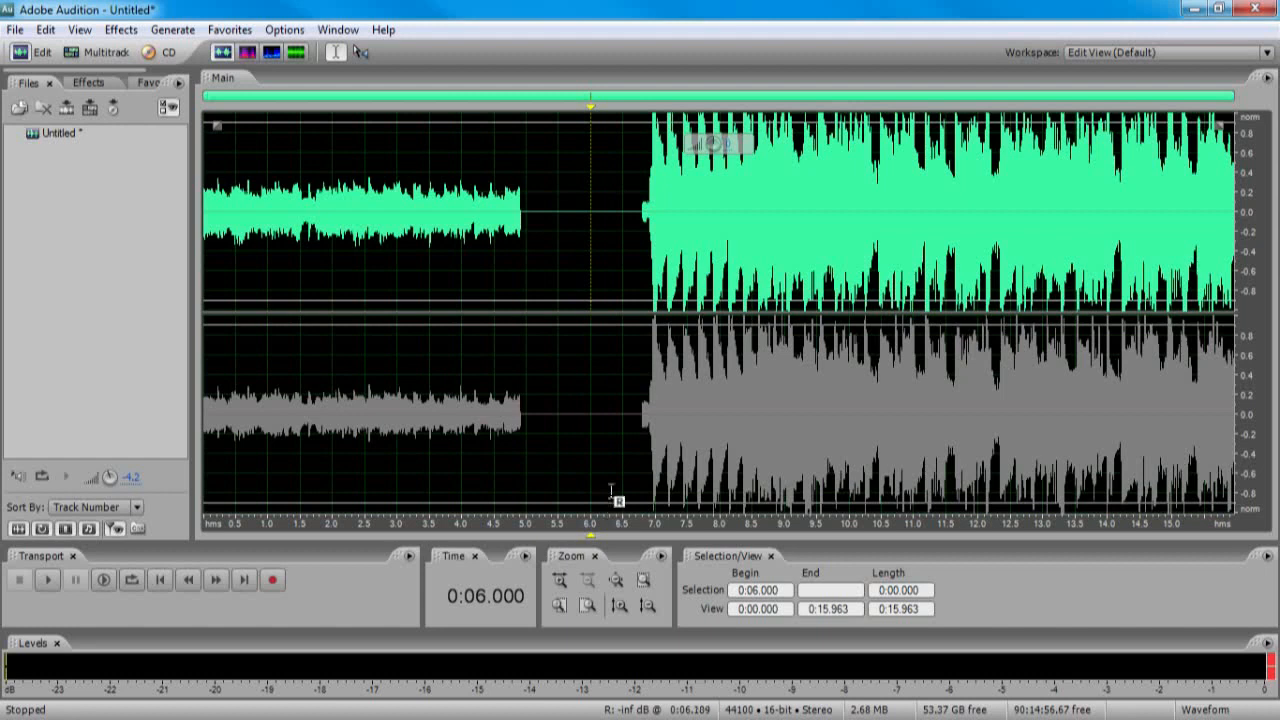
Examine the waveform peaks at the start of the loud section around 0:07.2, up close and in full
click(666, 300)
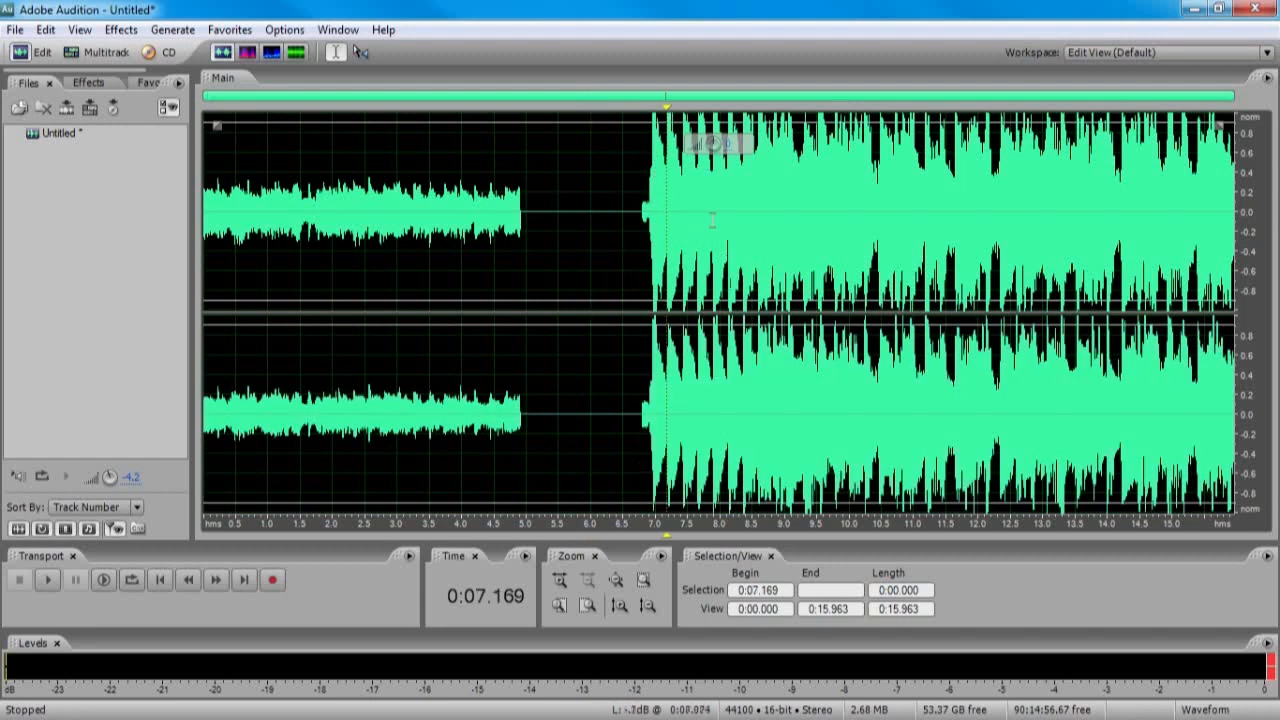
click(559, 581)
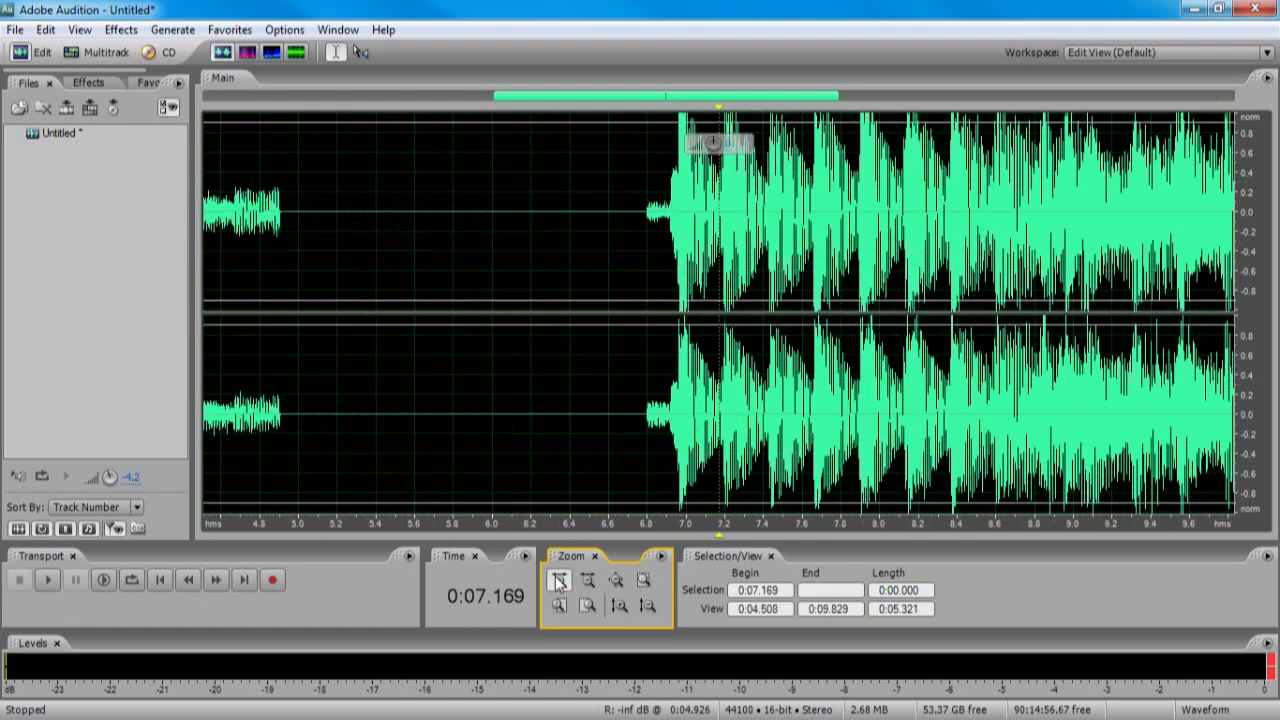
click(559, 581)
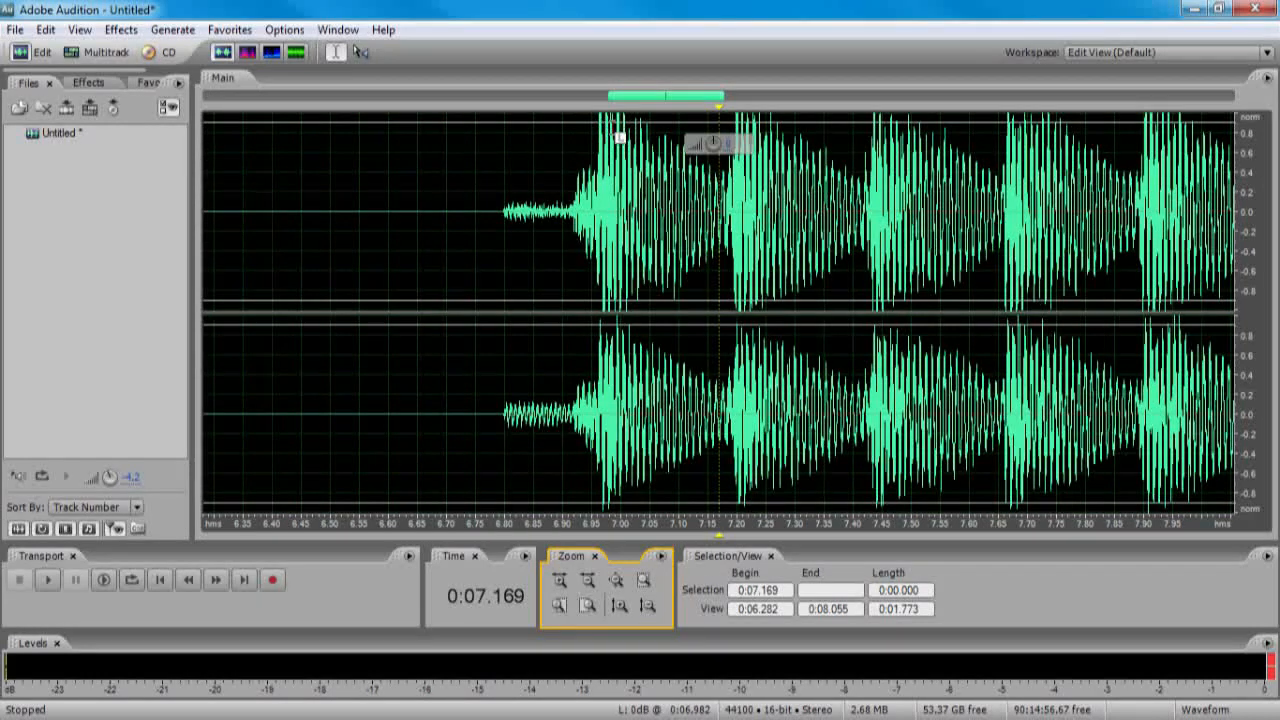
click(589, 581)
click(590, 582)
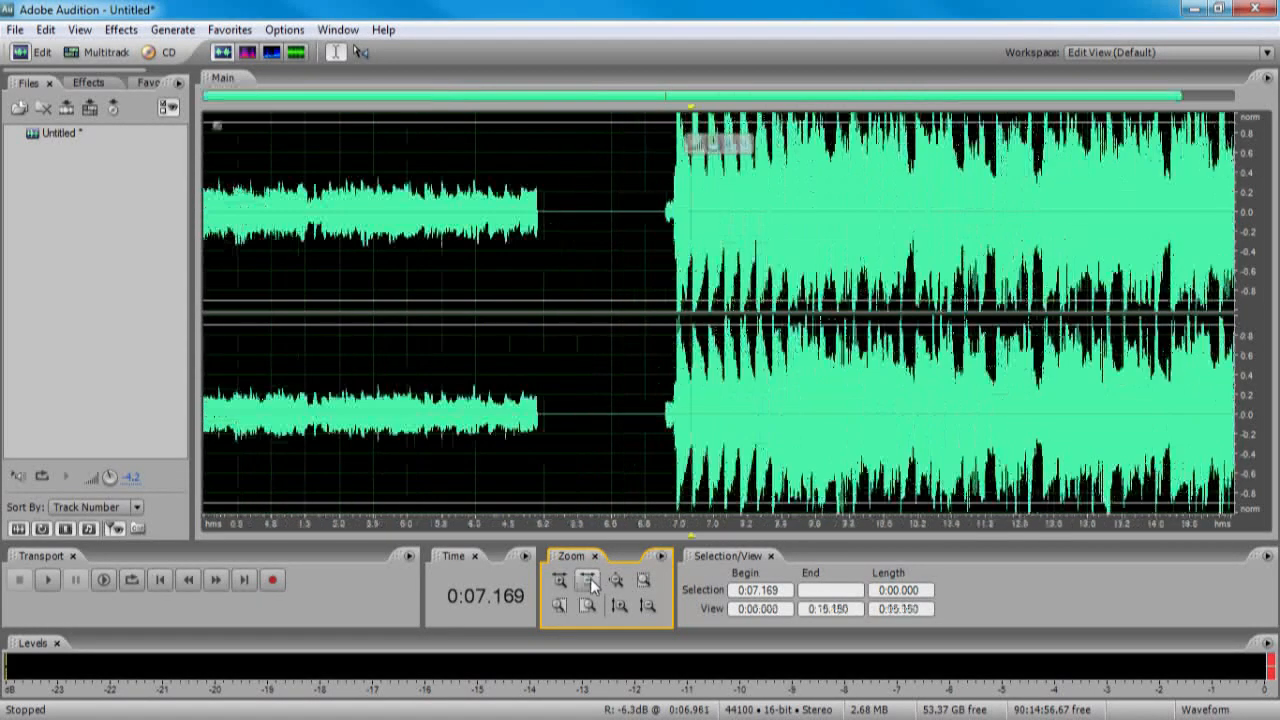
click(559, 581)
click(559, 581)
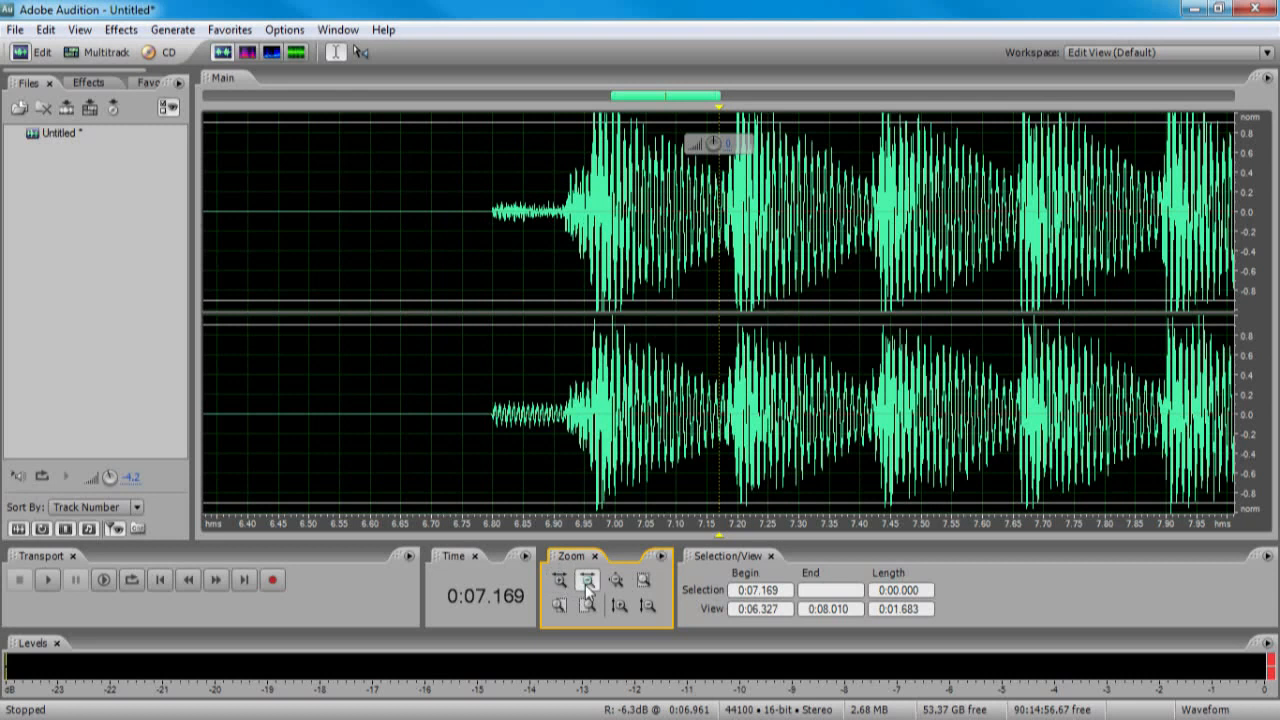
click(587, 582)
click(586, 582)
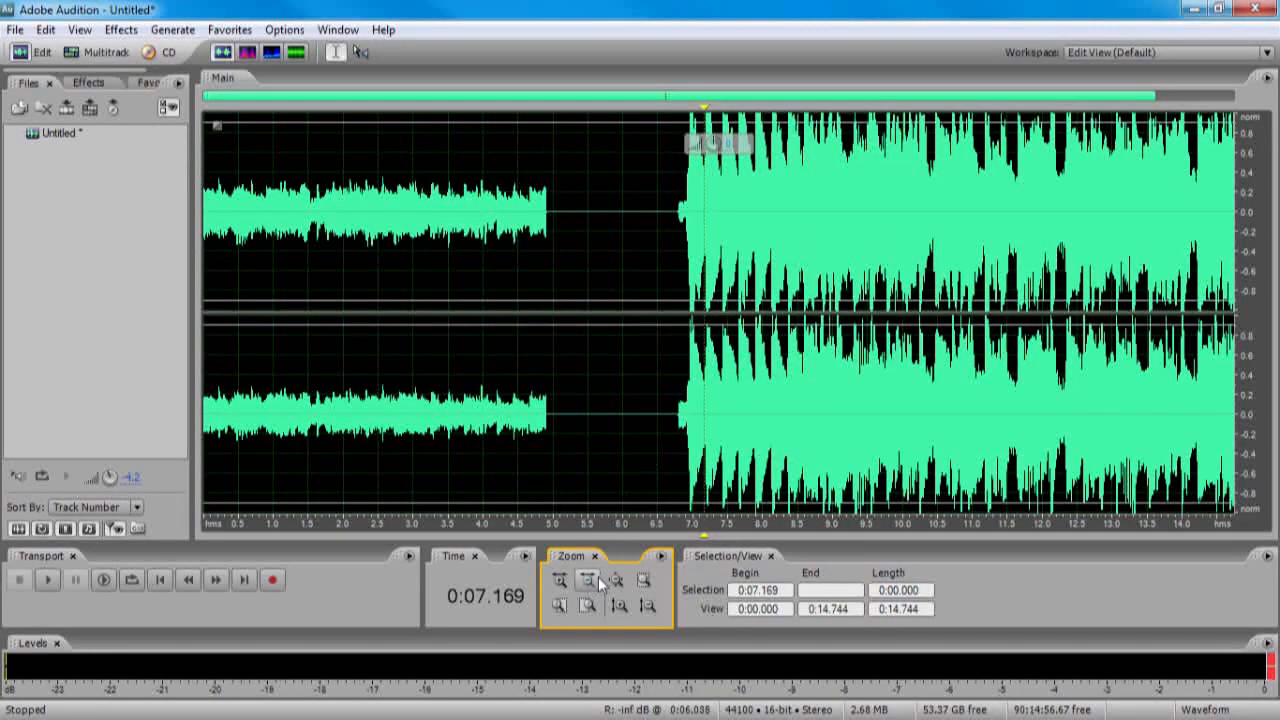
click(589, 581)
Play the loud section from 0:09 and the quiet section from about 0:00.6 to compare their levels
click(784, 392)
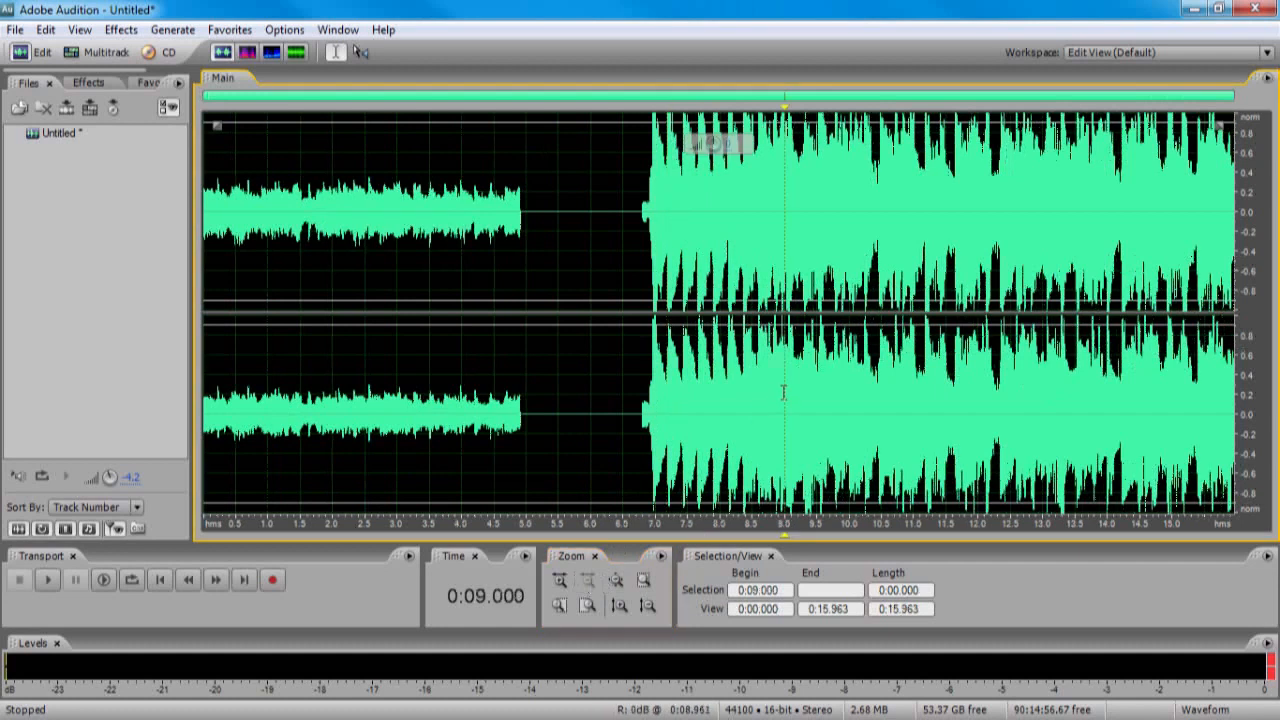
key(space)
key(space)
key(space)
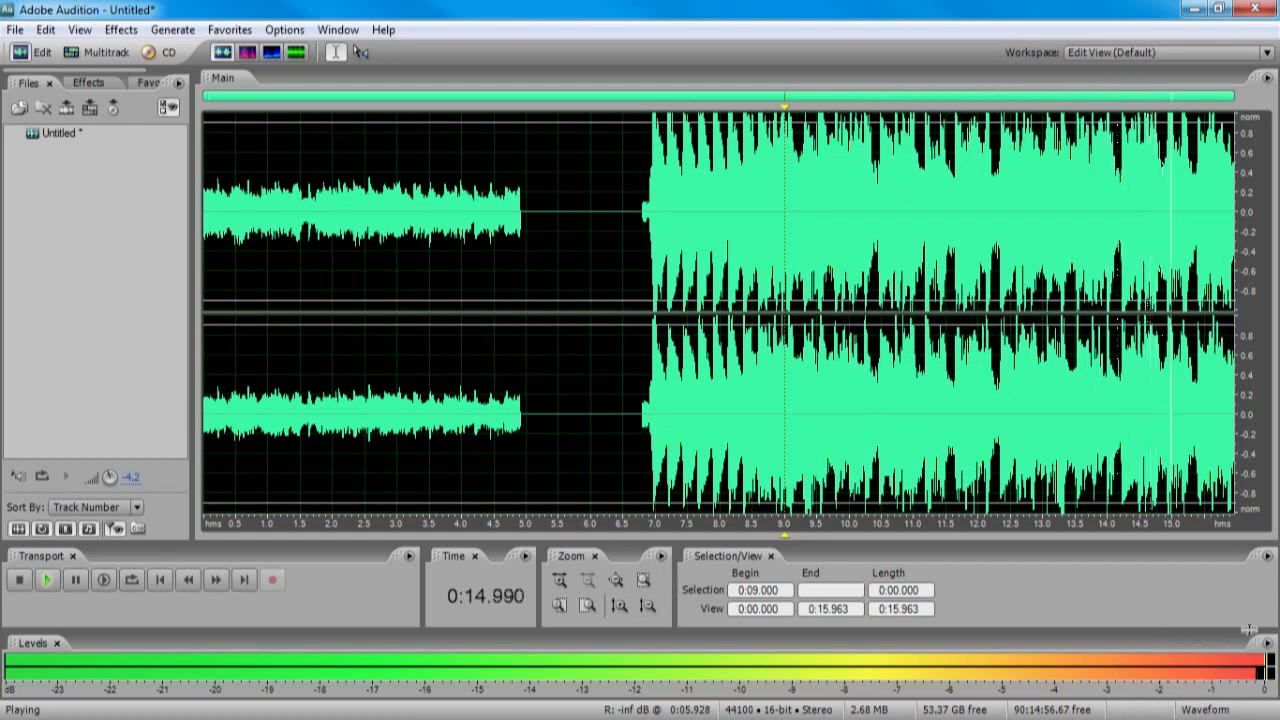
click(243, 370)
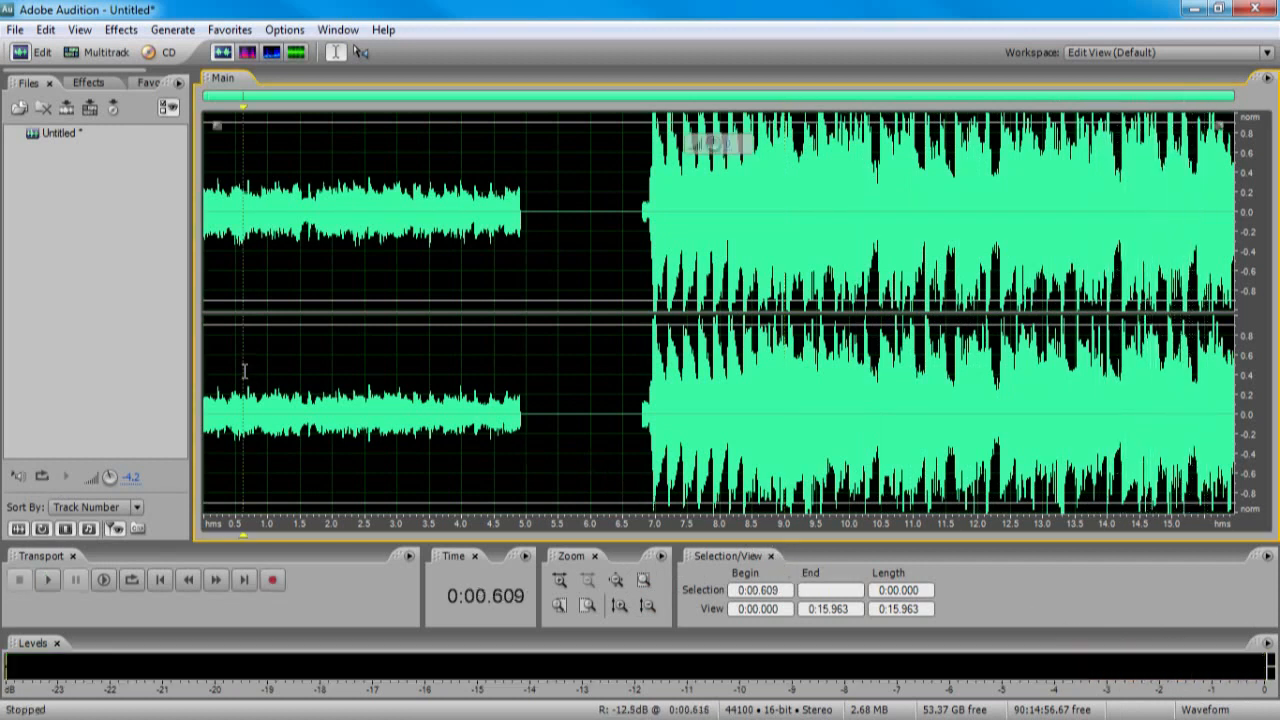
key(space)
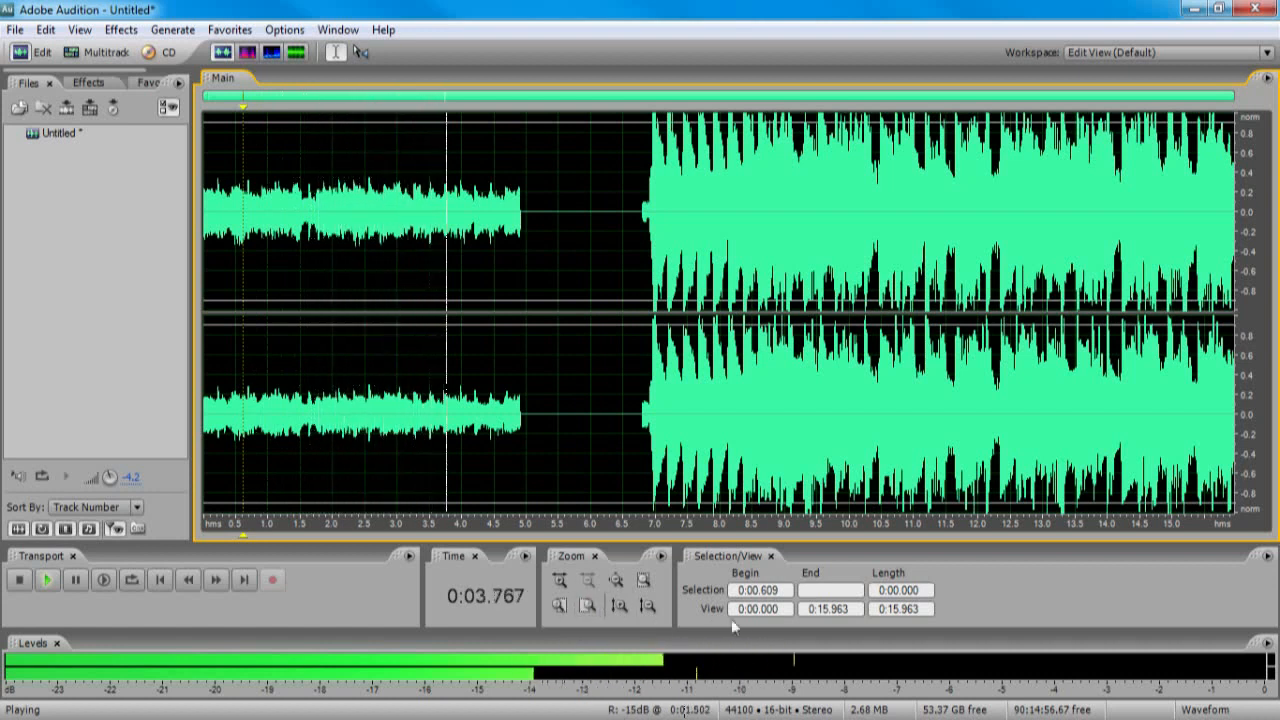
key(space)
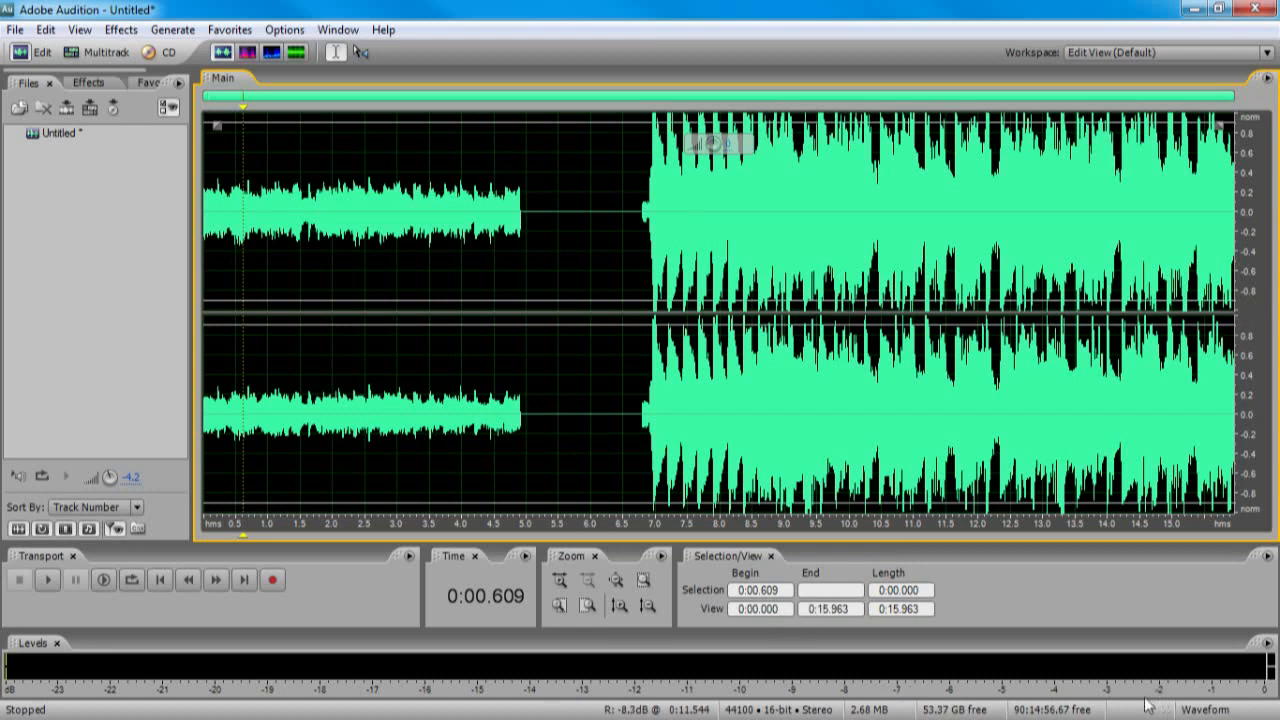
Generate 3 seconds of silence at the end of the file
click(159, 582)
click(241, 582)
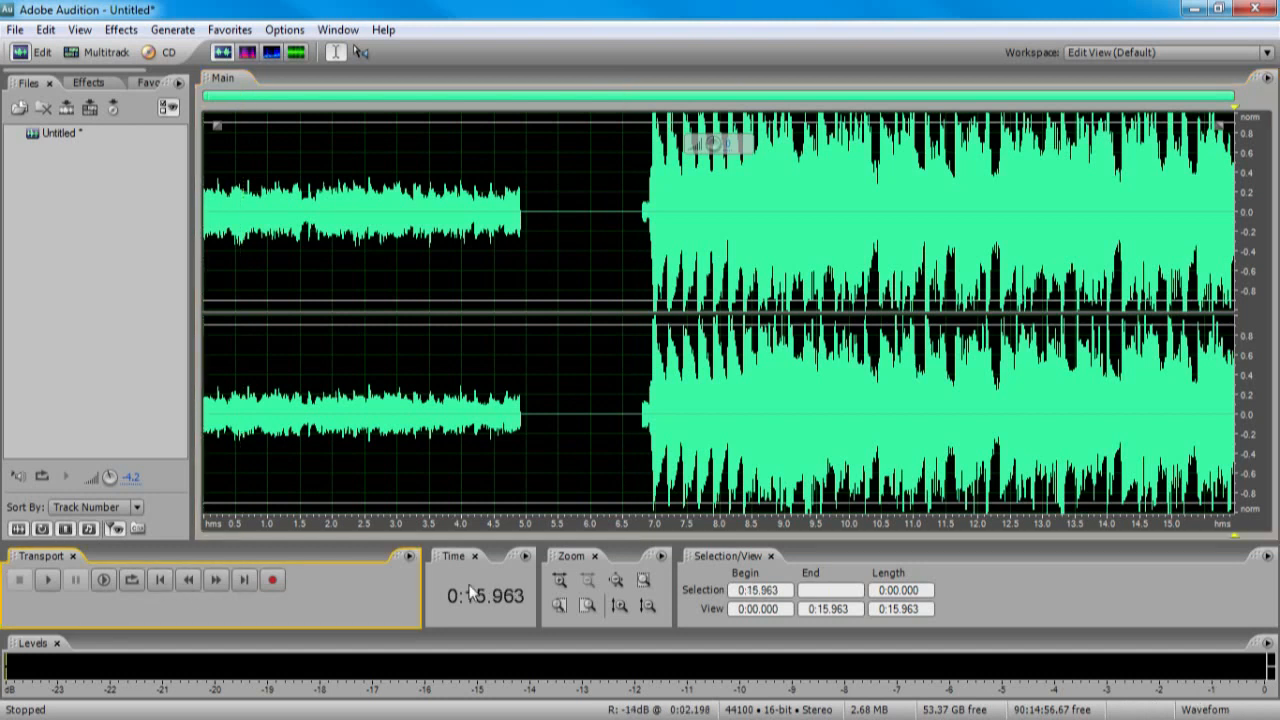
click(562, 582)
click(172, 29)
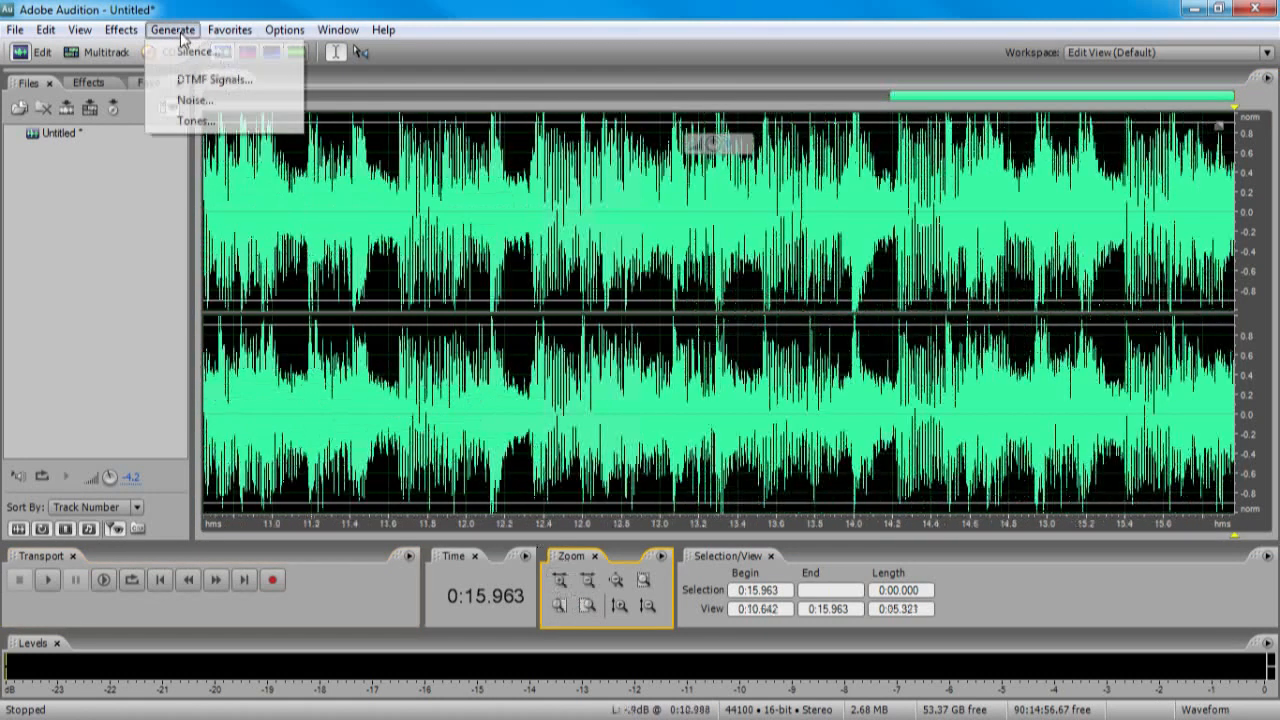
click(208, 52)
text(3)
click(729, 343)
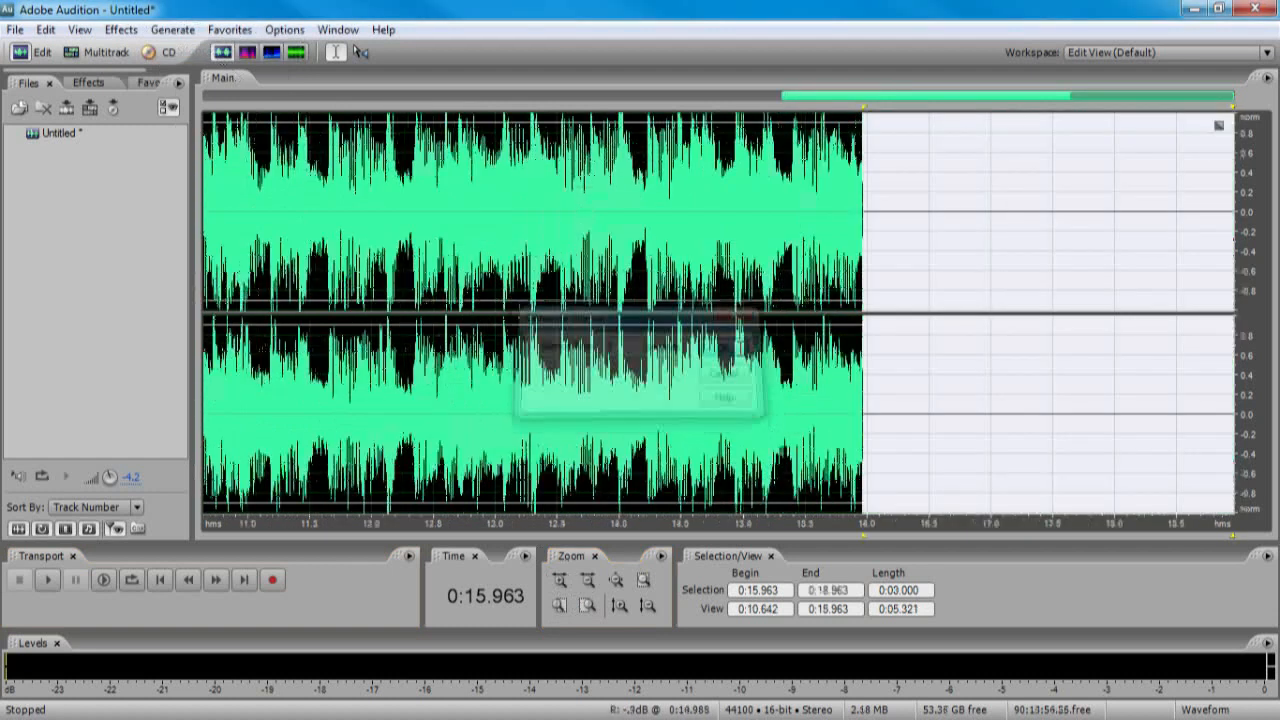
click(615, 580)
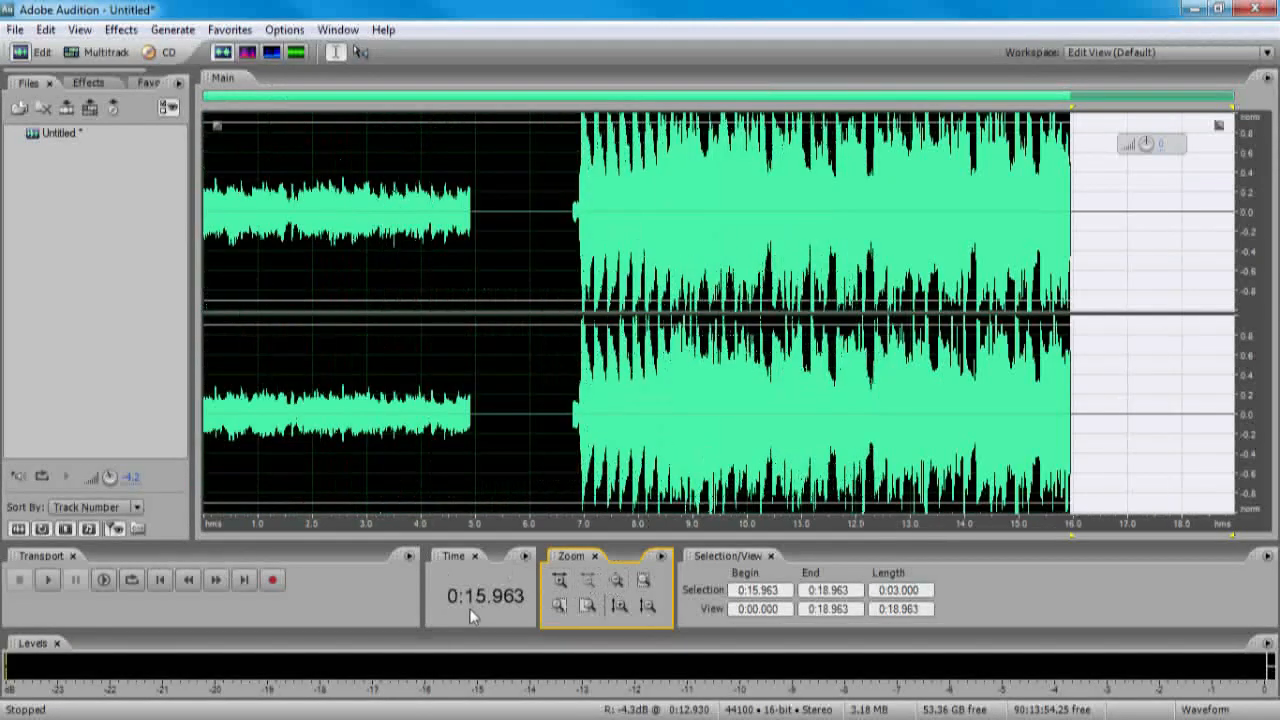
Record a third section at the end of the file and delete about 0.8 s of silence between the first two sections
click(248, 584)
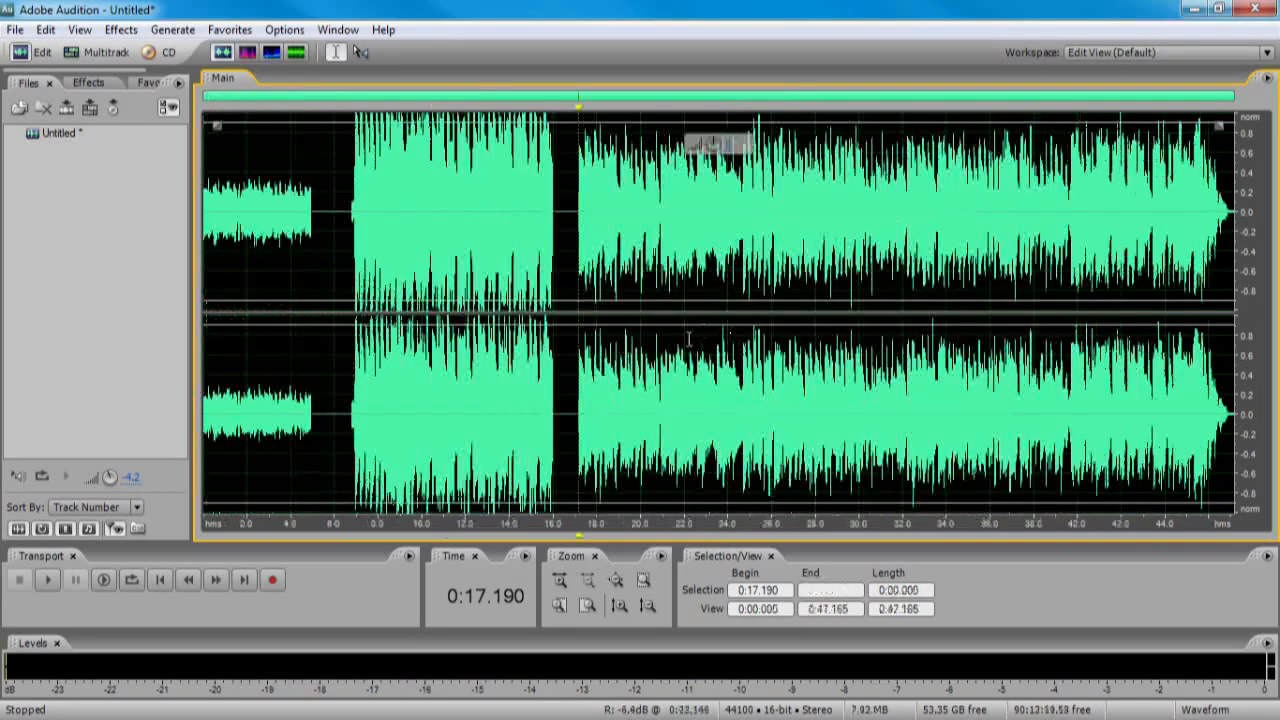
click(280, 489)
drag(330, 410, 346, 410)
key(Delete)
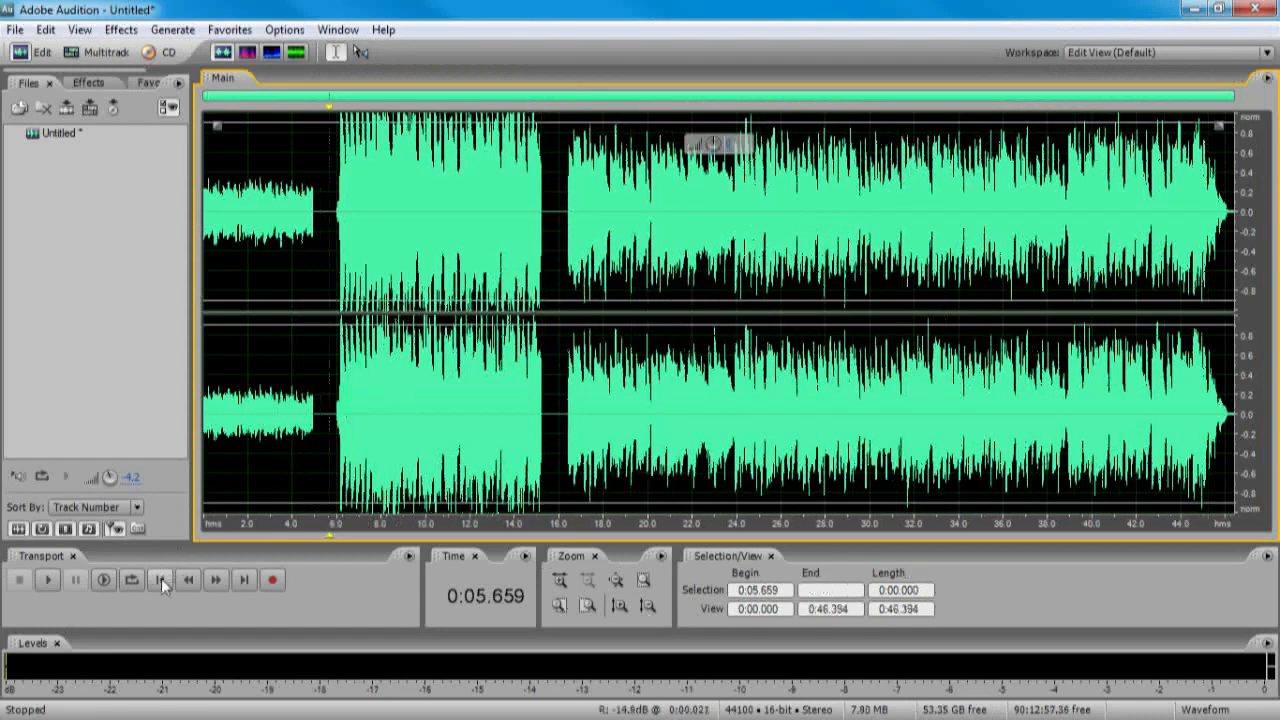
click(156, 581)
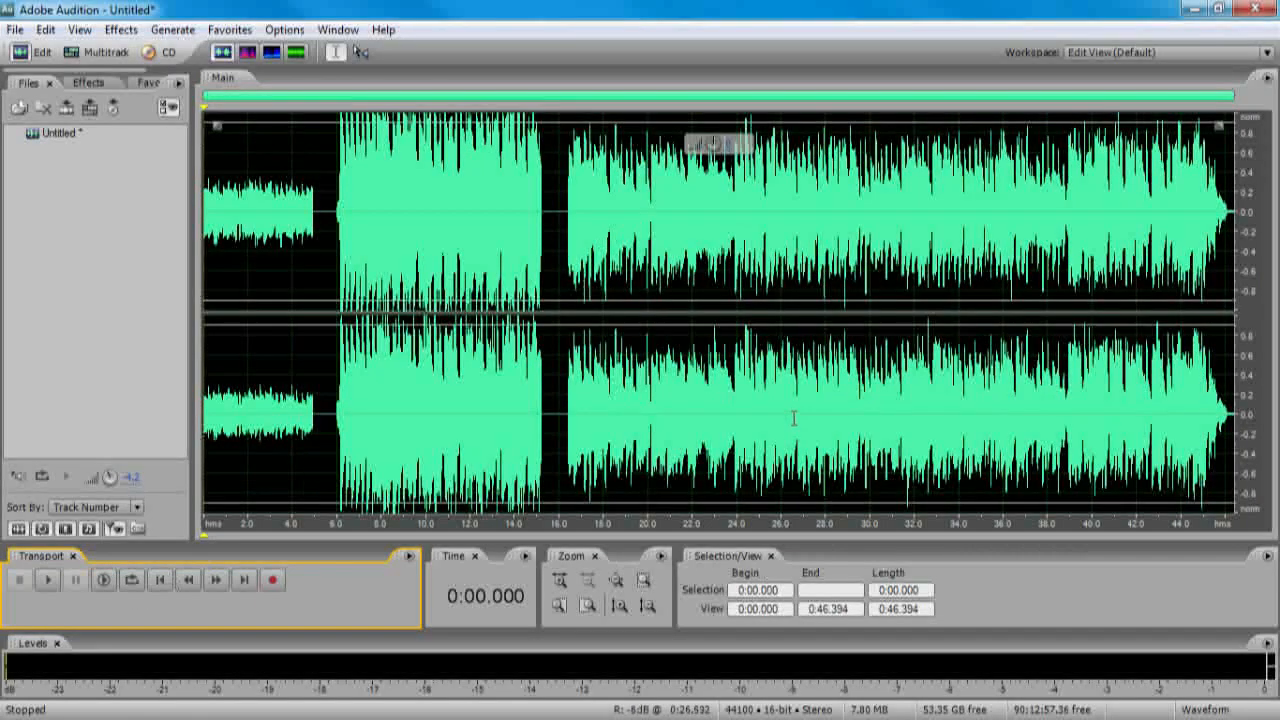
Compare the three recordings by highlighting the quiet section up to about 0:05.3, the loud one to 0:15.8, and the last from 0:16
drag(319, 226, 148, 230)
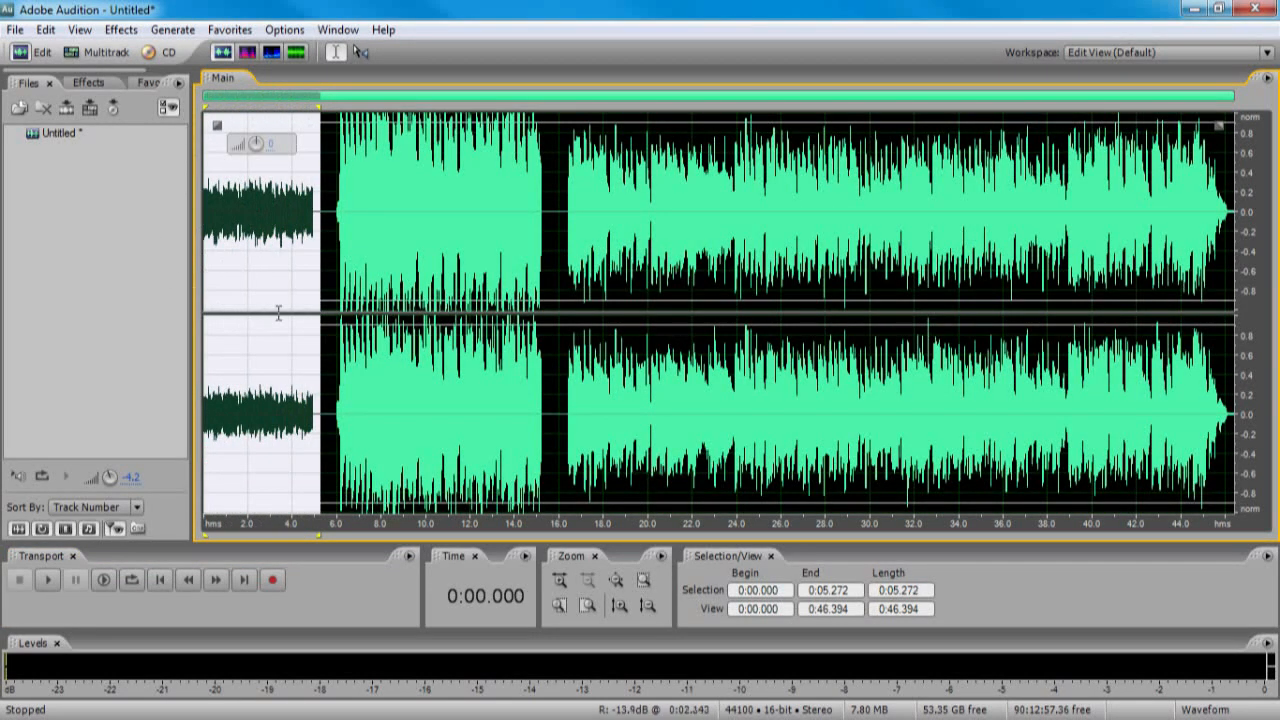
drag(331, 277, 553, 212)
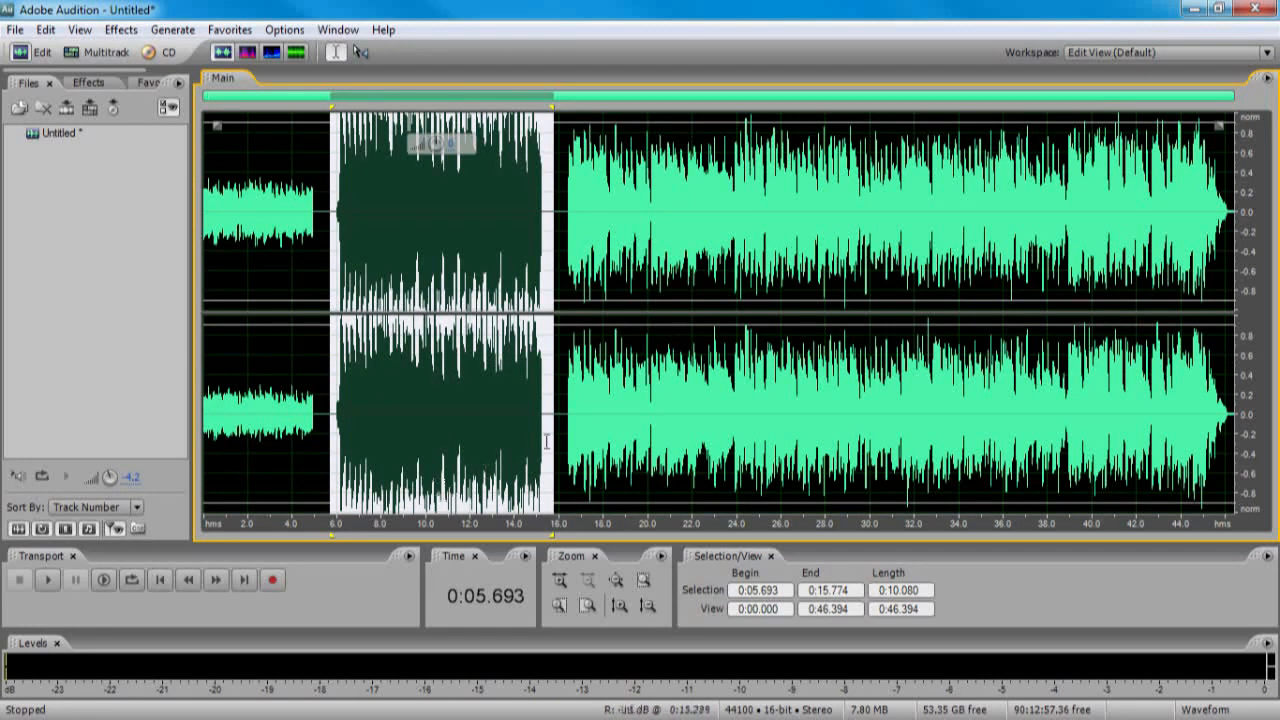
drag(560, 410, 1250, 358)
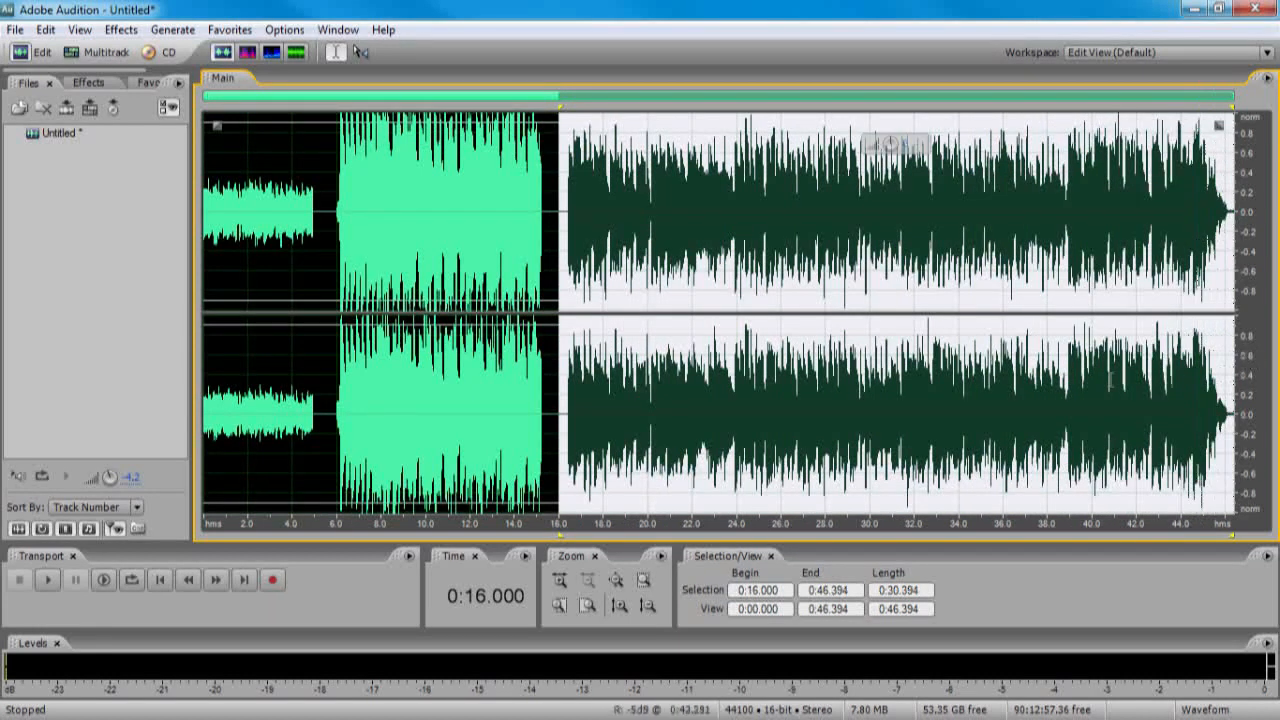
click(944, 352)
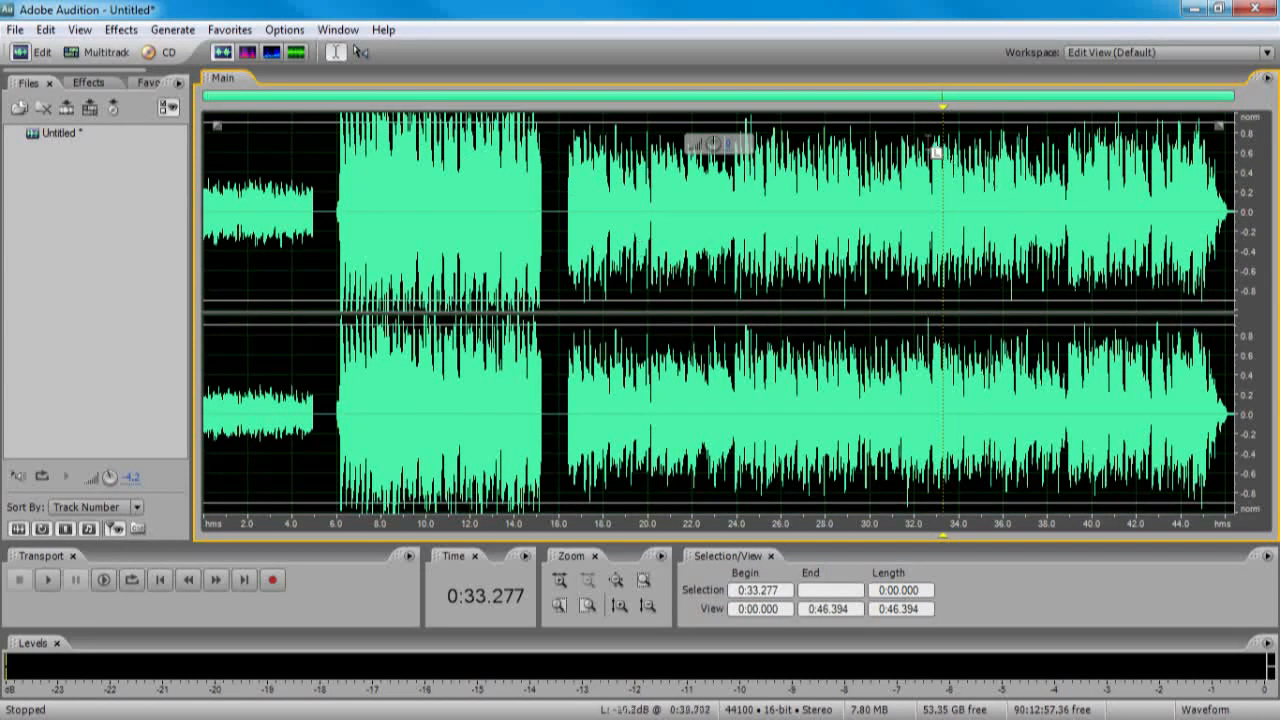
click(786, 411)
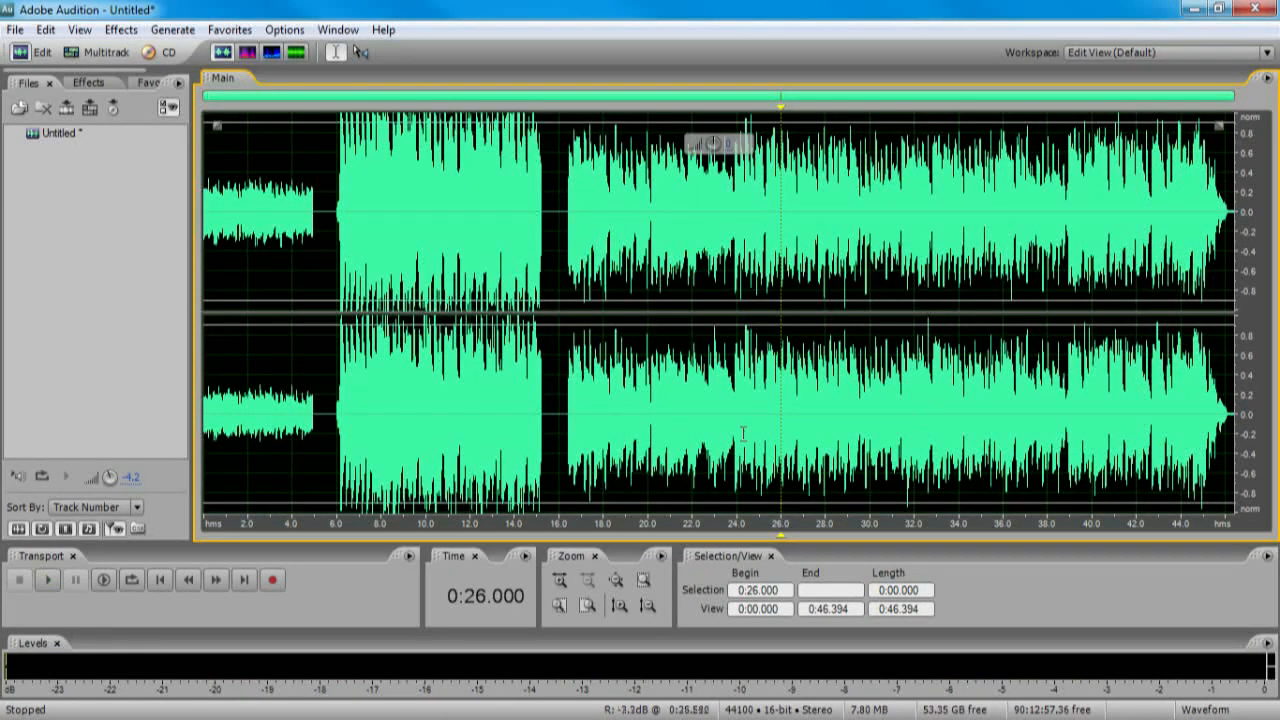
Examine the loud section's peaks by highlighting 0:07.7 to 0:14, and the whole section from about 0:06 to 0:15.5
drag(378, 335, 514, 340)
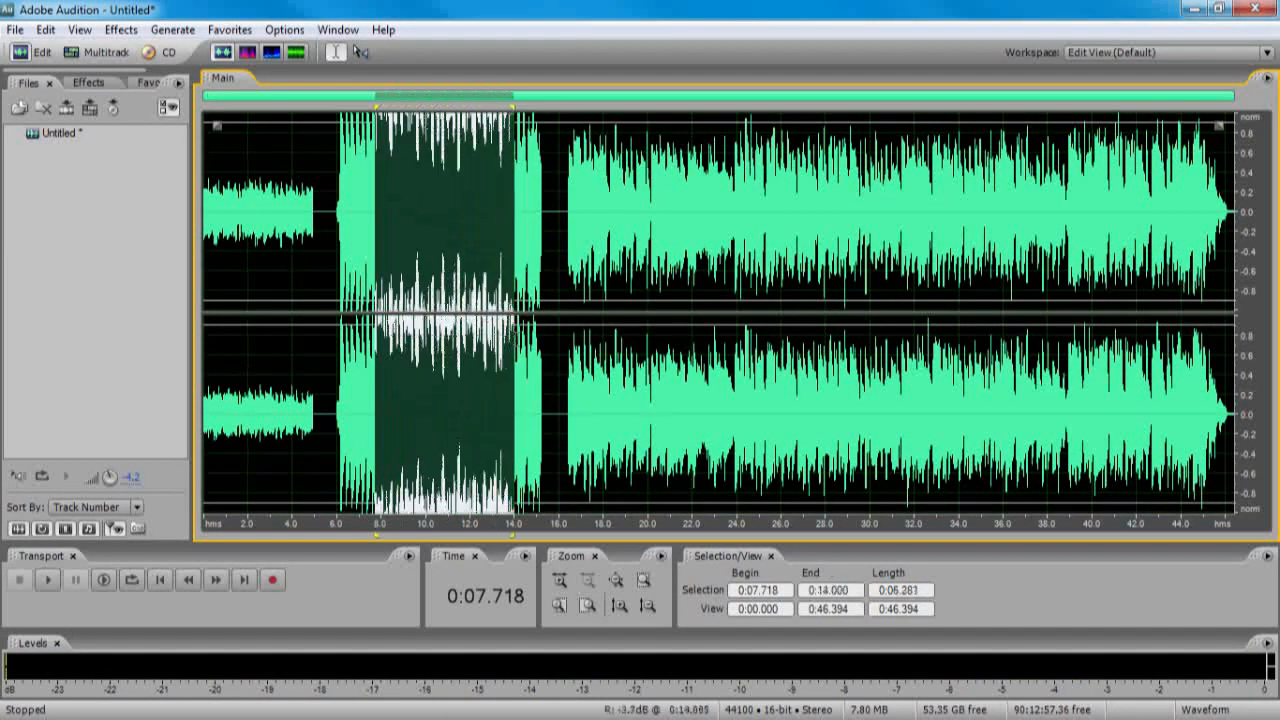
drag(329, 412, 548, 405)
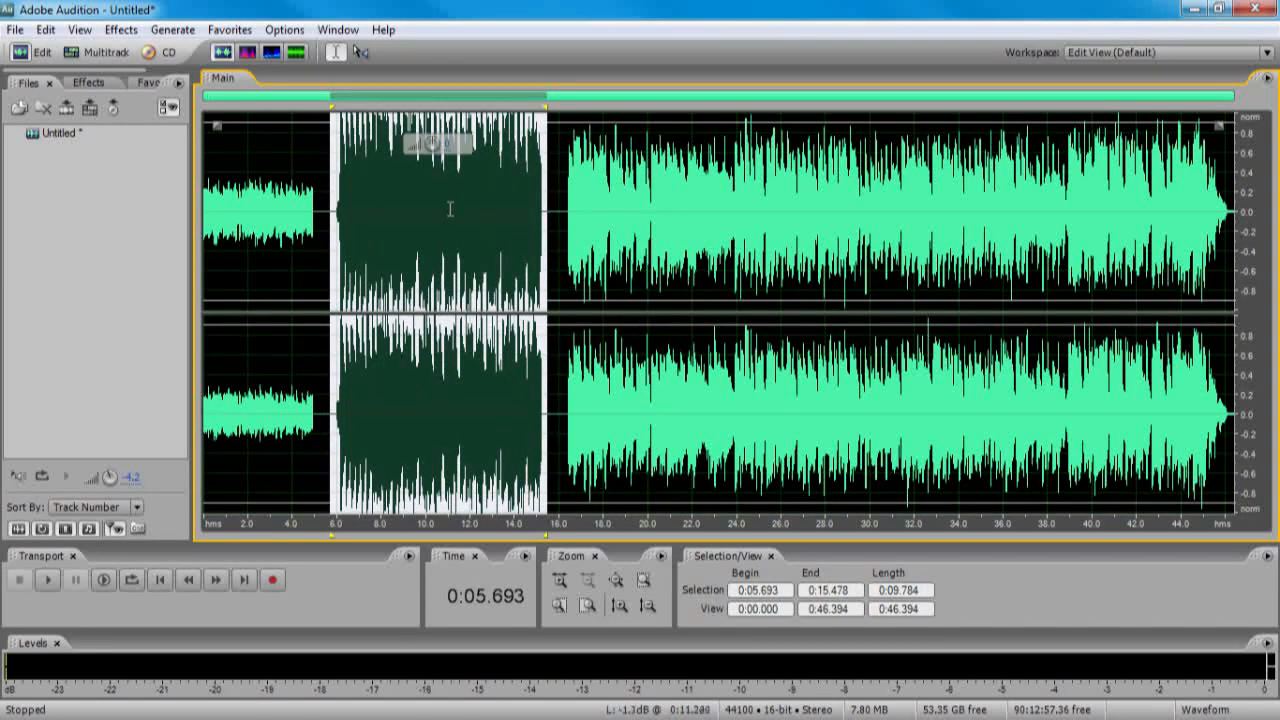
drag(339, 237, 546, 258)
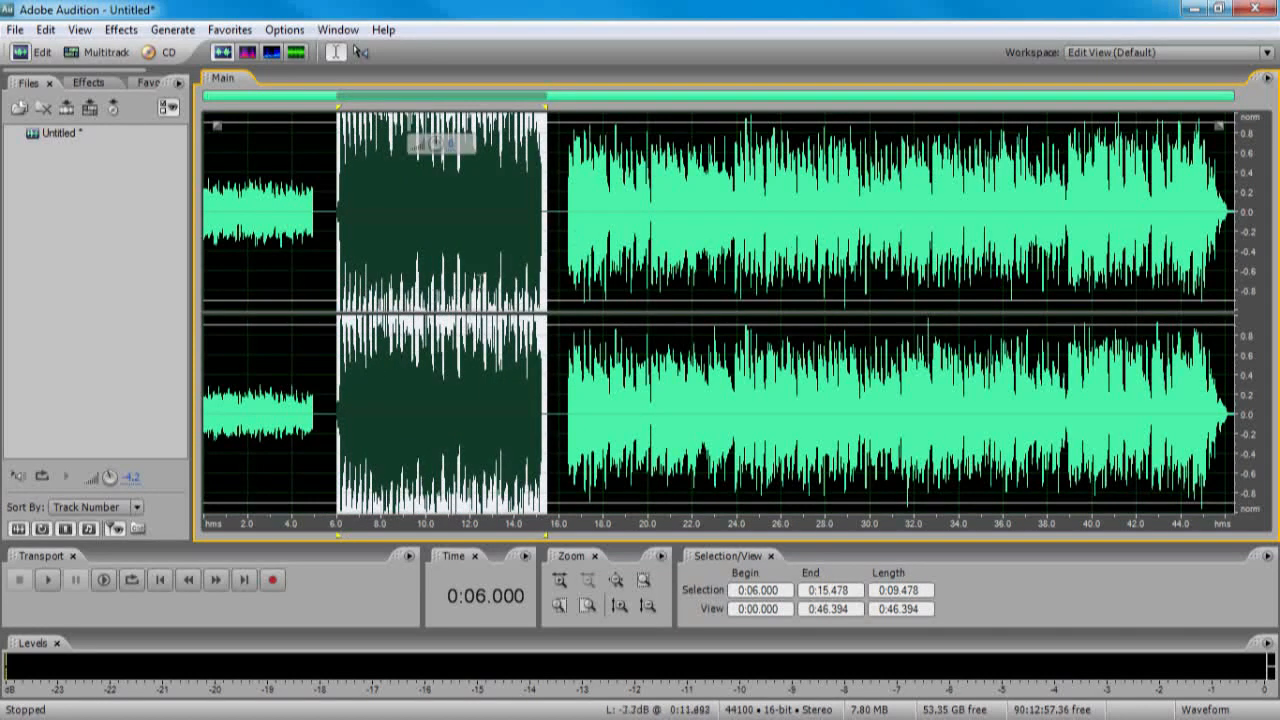
Boost the volume of the quiet section up to about 0:05.4 and play it from about 0:01.5
drag(318, 418, 137, 386)
drag(260, 146, 291, 142)
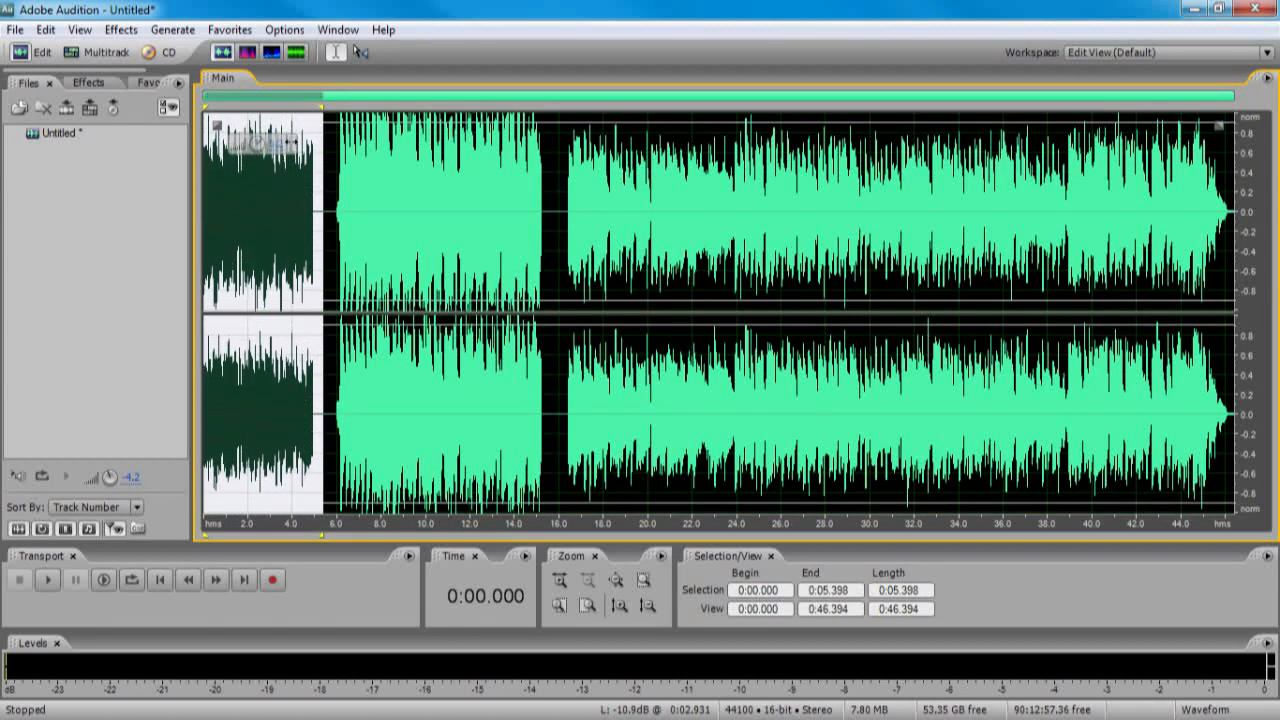
click(237, 328)
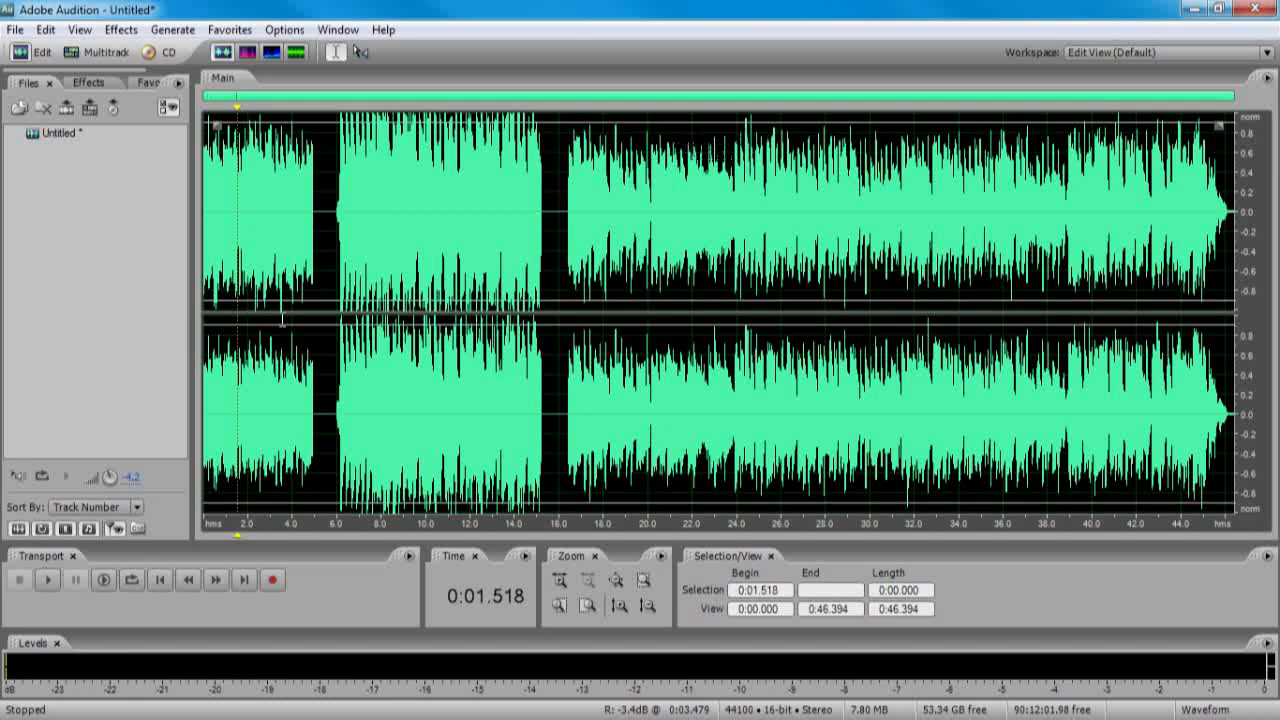
key(space)
key(space)
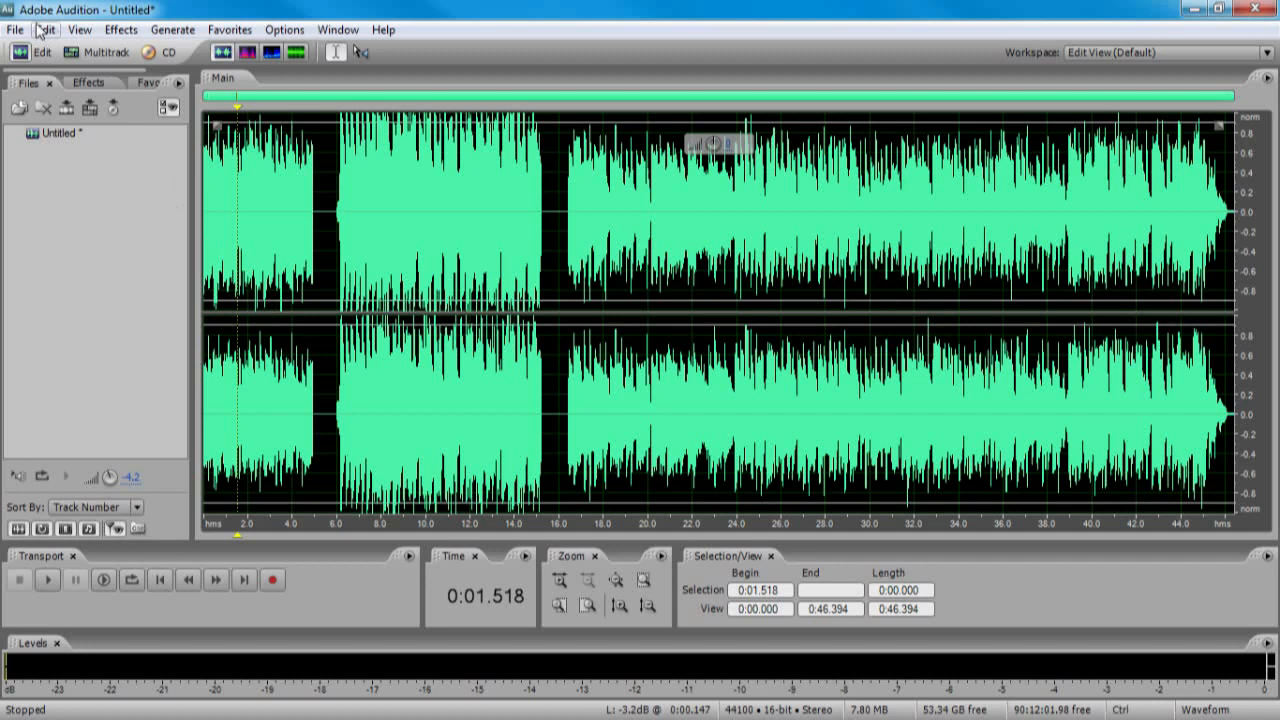
Undo the quiet section's volume boost and place the cursor in the loud section at about 0:07.5
key(ctrl+z)
click(398, 265)
click(370, 302)
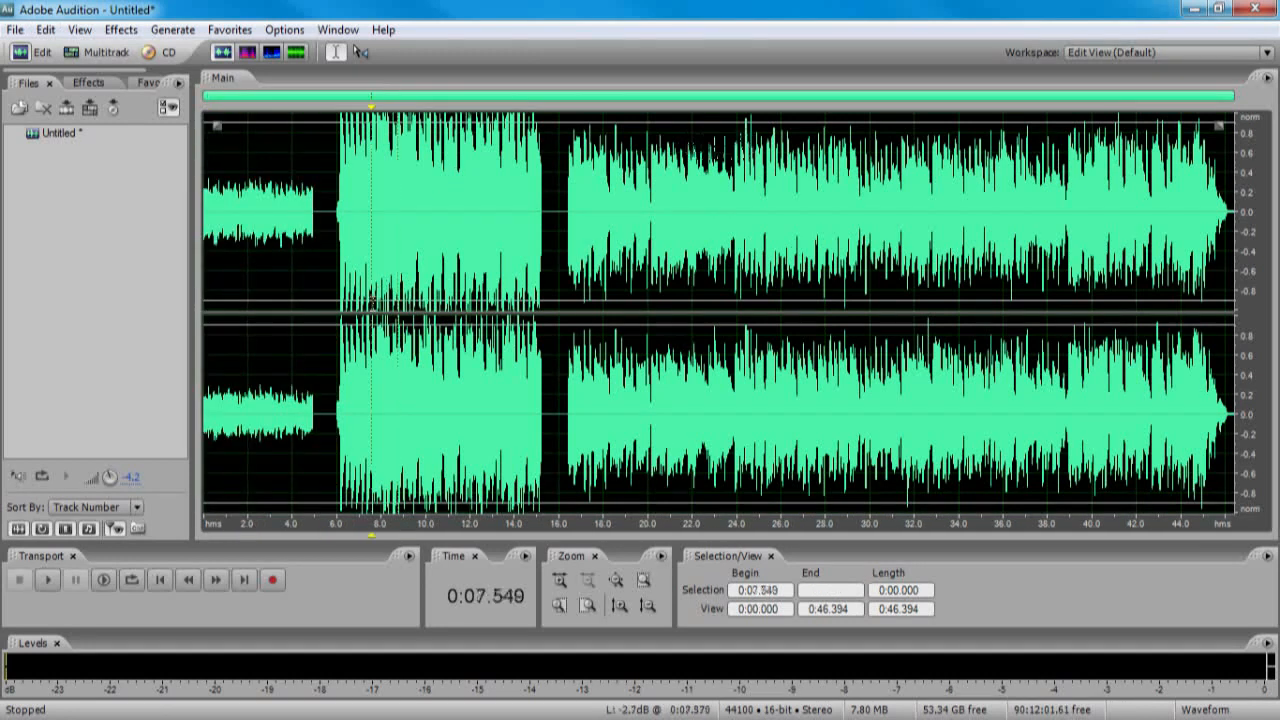
Compare the sections again by highlighting the loud one, the last one from 0:16, the quiet one, and the loud one once more
drag(332, 342, 550, 320)
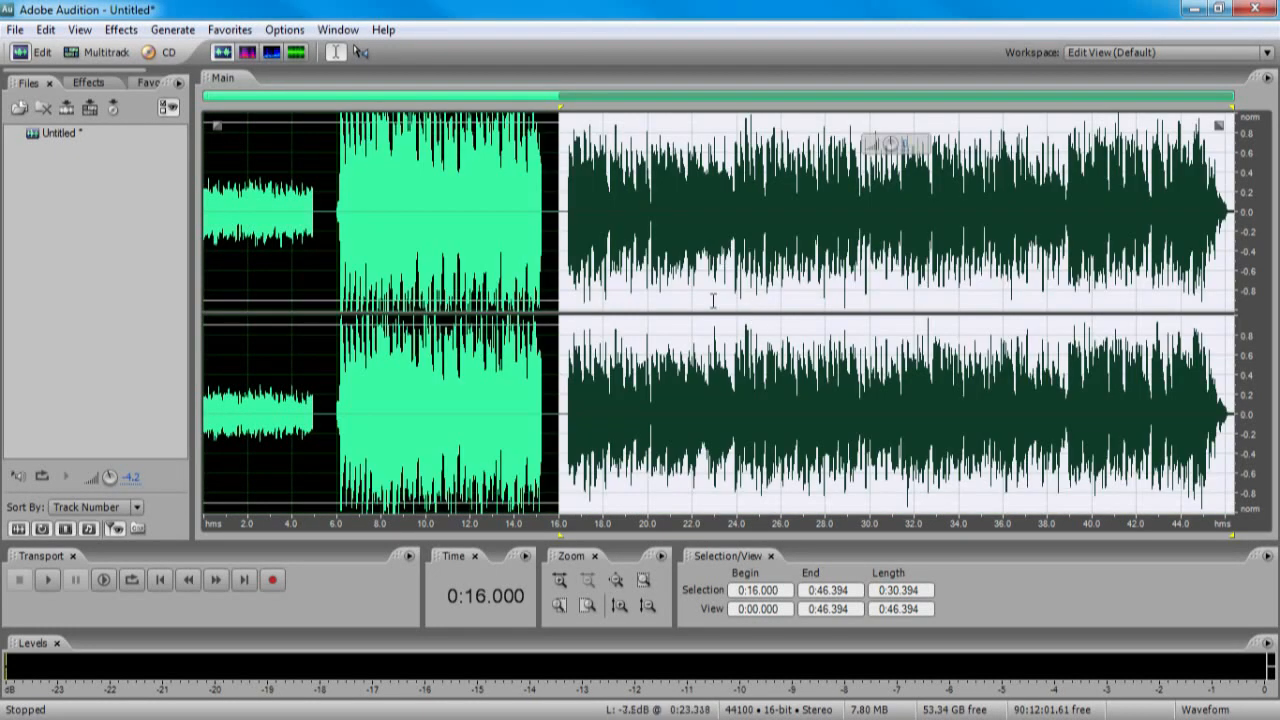
click(531, 396)
drag(561, 396, 1240, 360)
click(790, 300)
drag(326, 423, 142, 416)
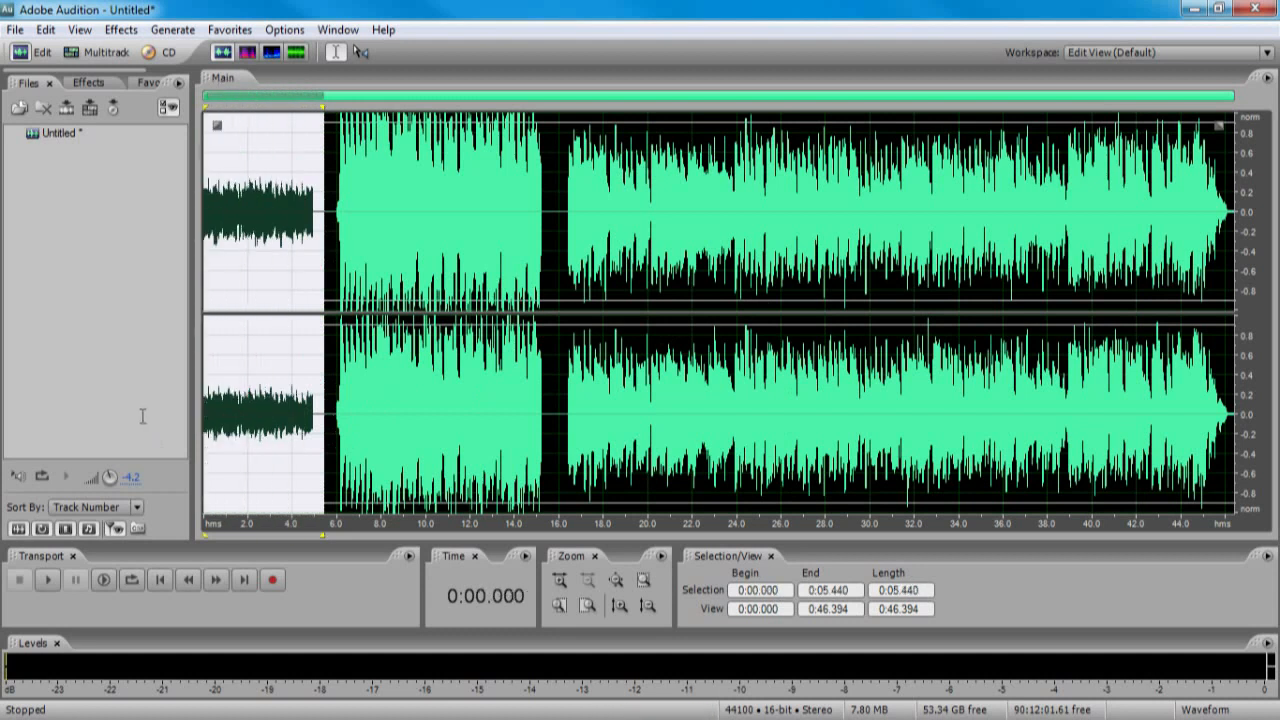
click(752, 360)
drag(553, 426, 331, 420)
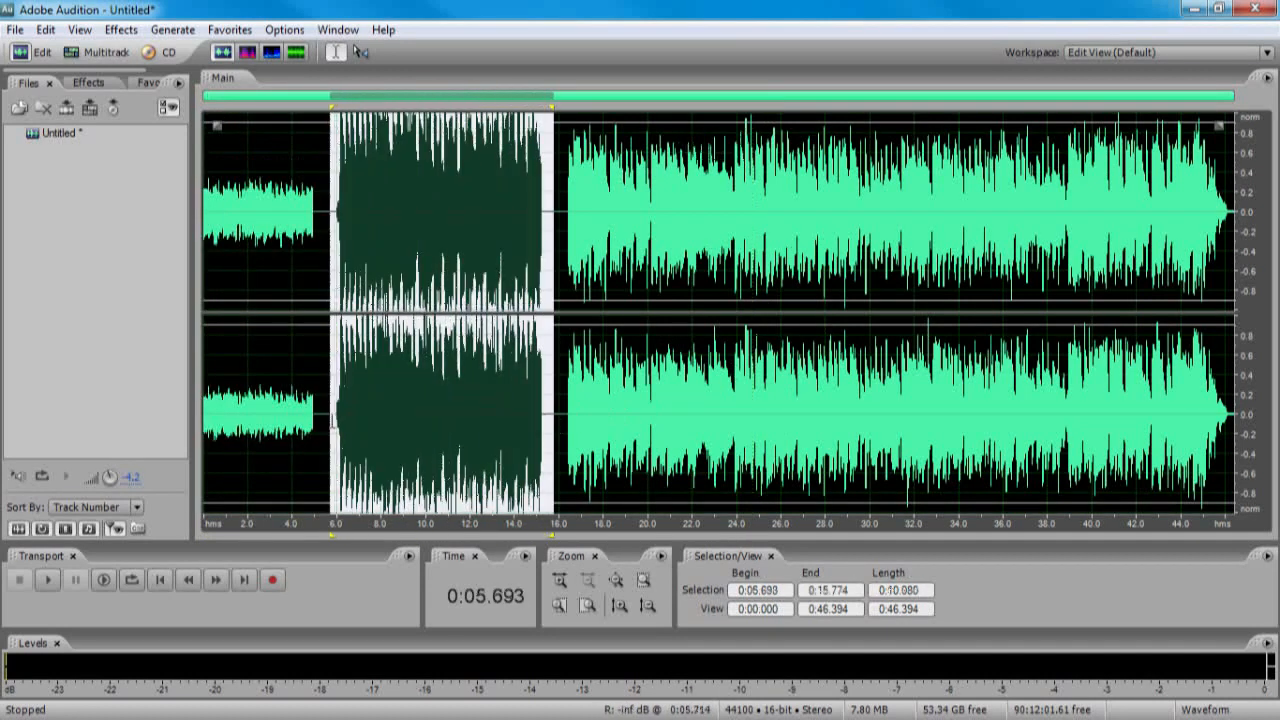